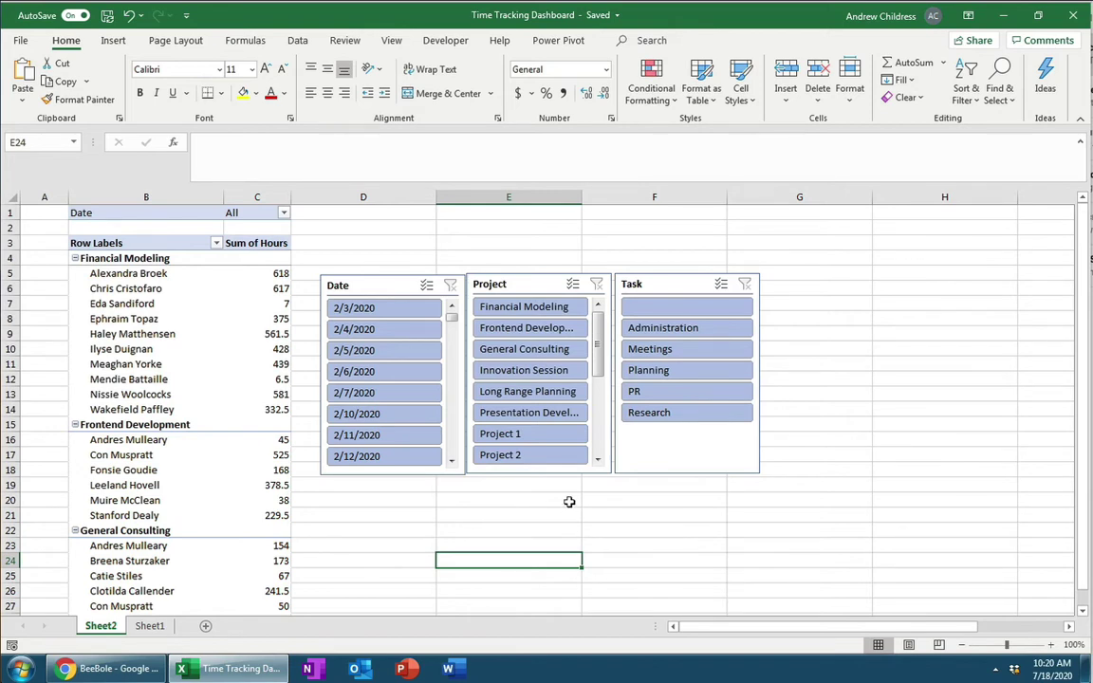
# Filter the PivotTable to Innovation Session and 2/6/2020, clear both slicers, then switch to BeeBole.
pyautogui.click(556, 370)
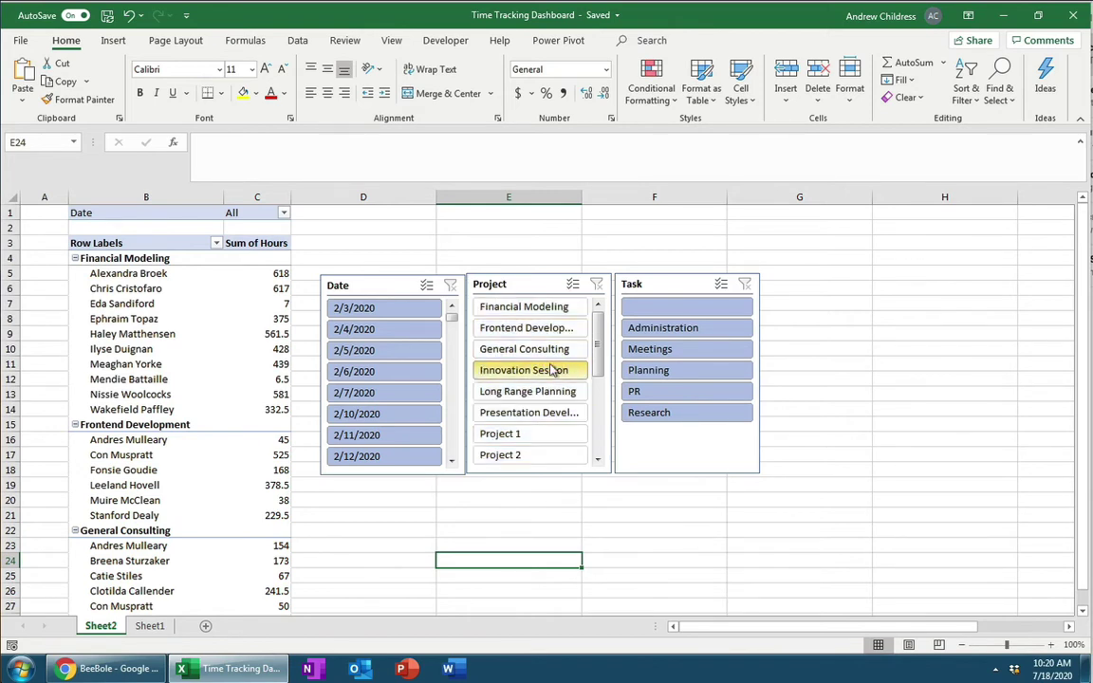
pyautogui.click(394, 379)
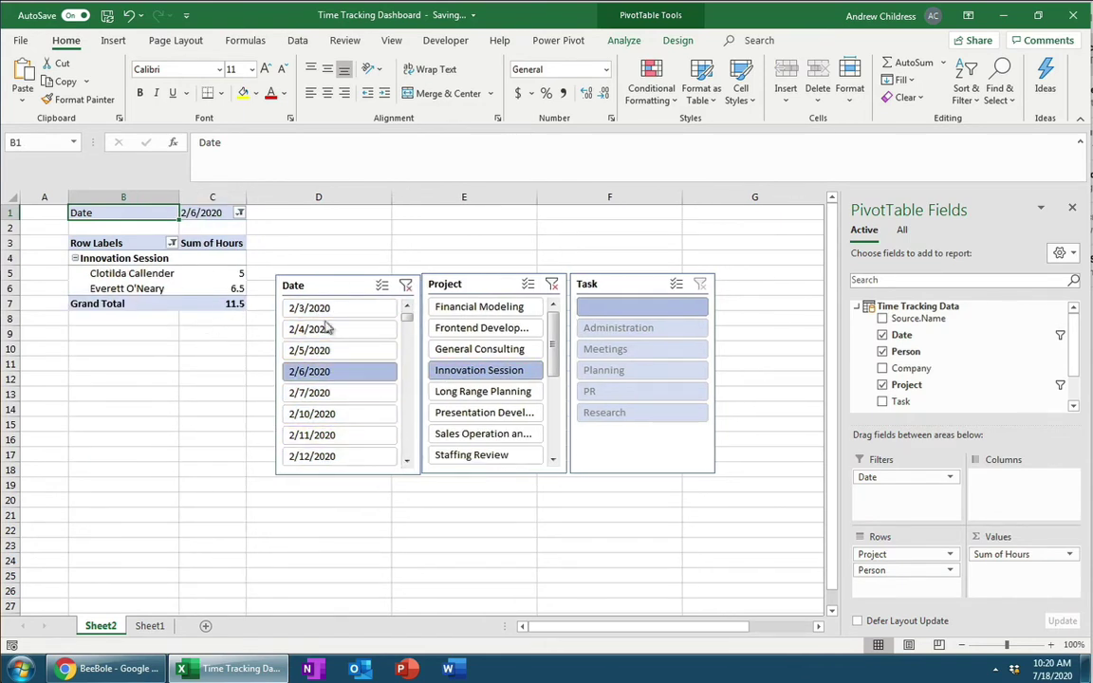
pyautogui.click(408, 286)
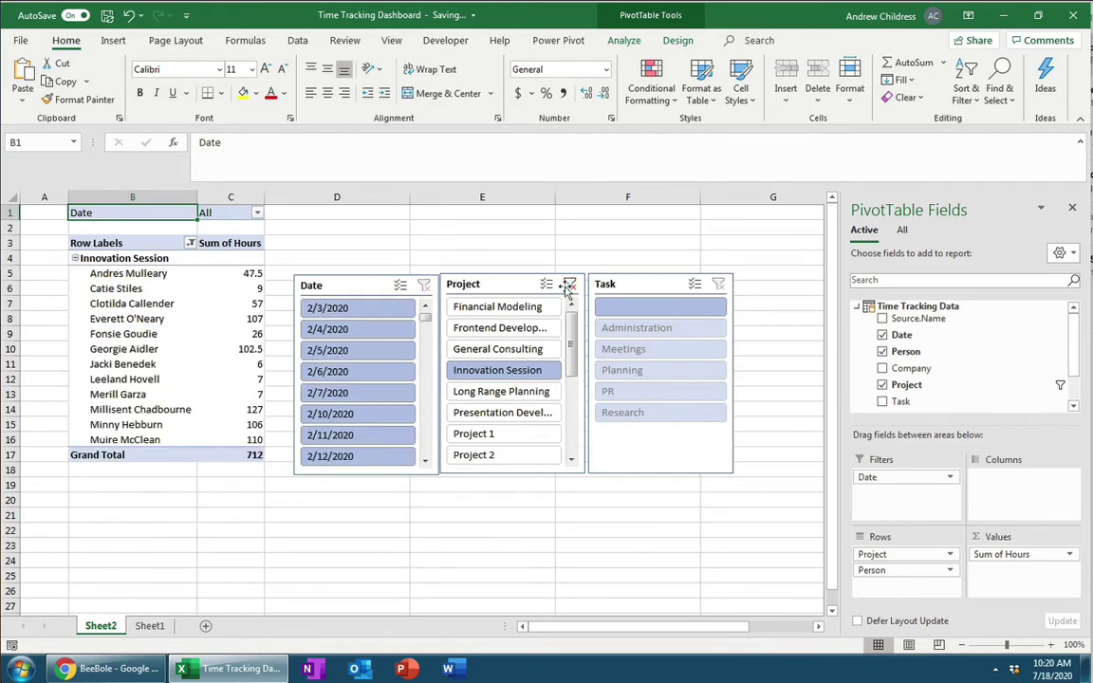
pyautogui.click(562, 285)
pyautogui.click(107, 669)
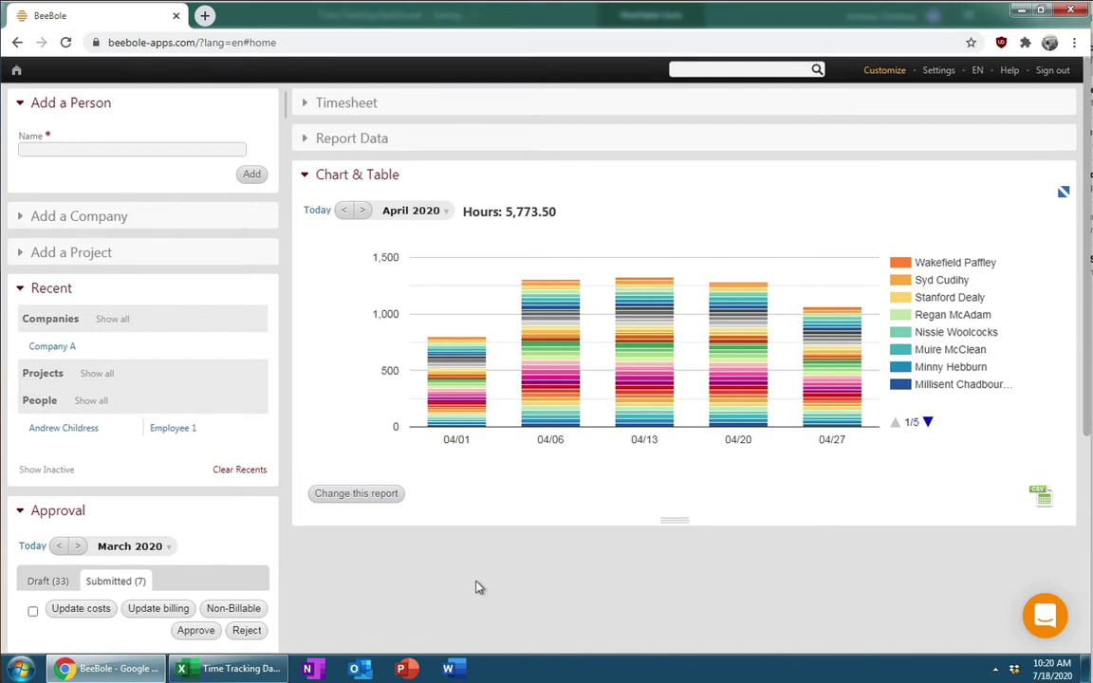
# Review BeeBole's April 2020 hours chart, totalling 5,773.50, on the home page.
pyautogui.moveTo(480, 418)
pyautogui.click(938, 72)
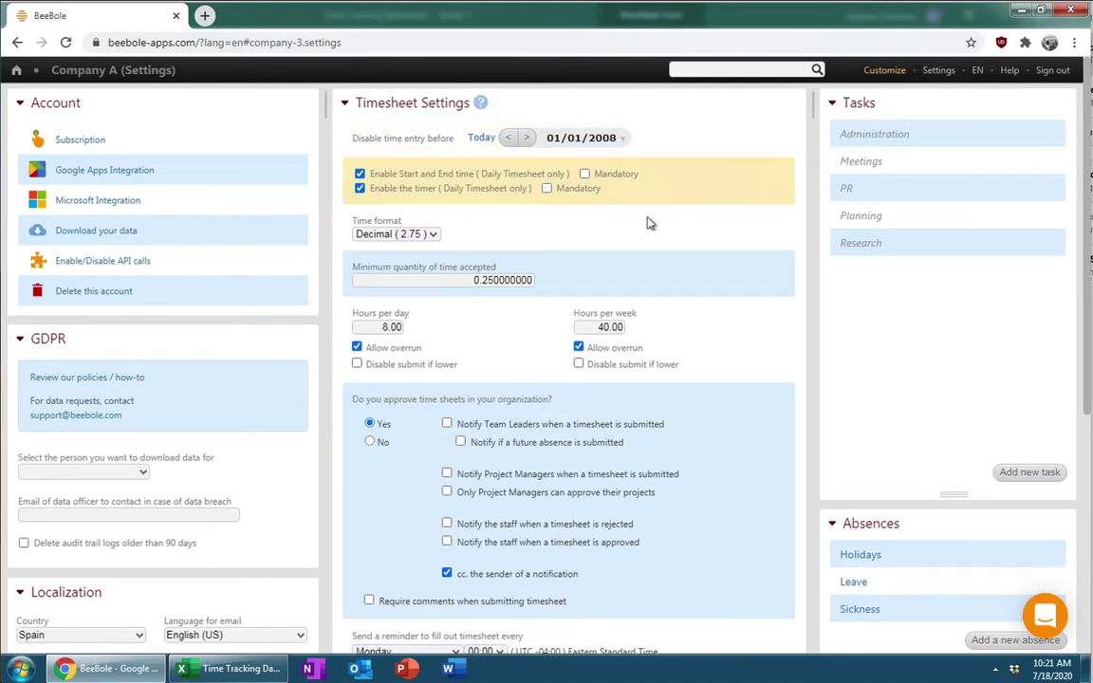
pyautogui.scroll(-2, 286, 387)
pyautogui.scroll(-1, 285, 388)
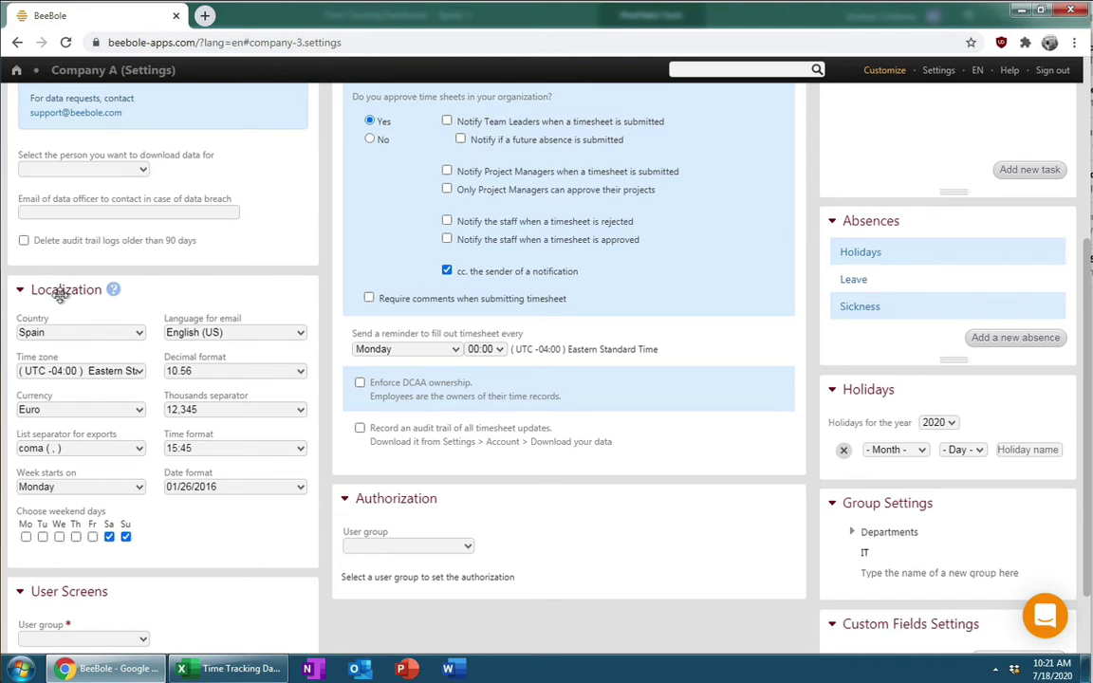
pyautogui.click(301, 371)
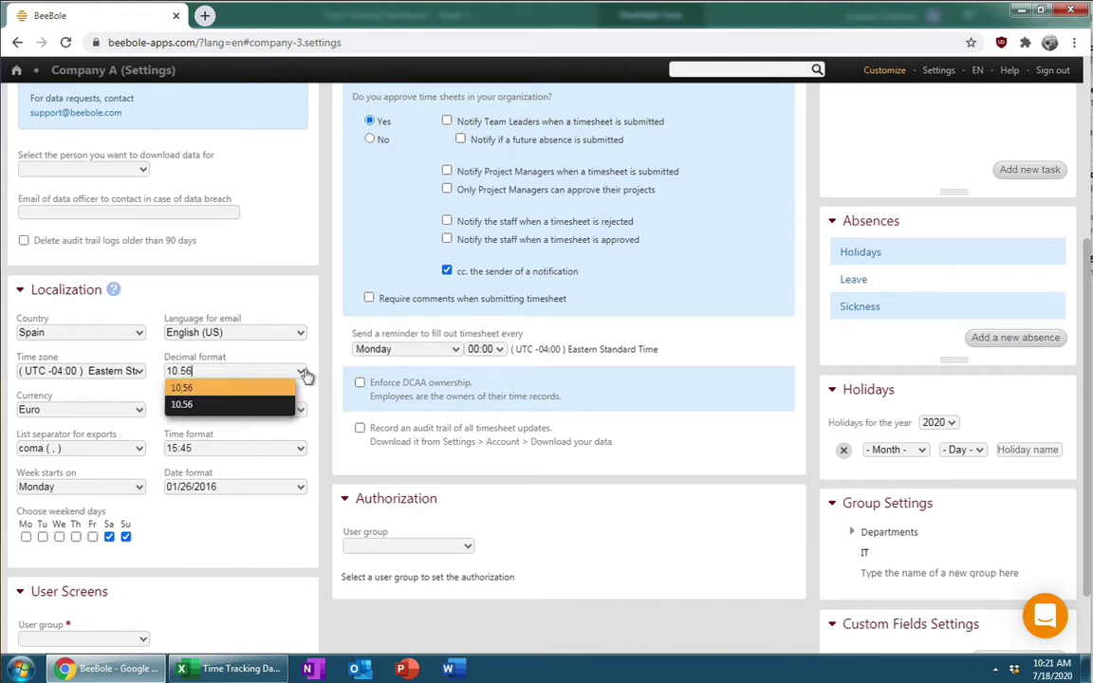
pyautogui.click(294, 370)
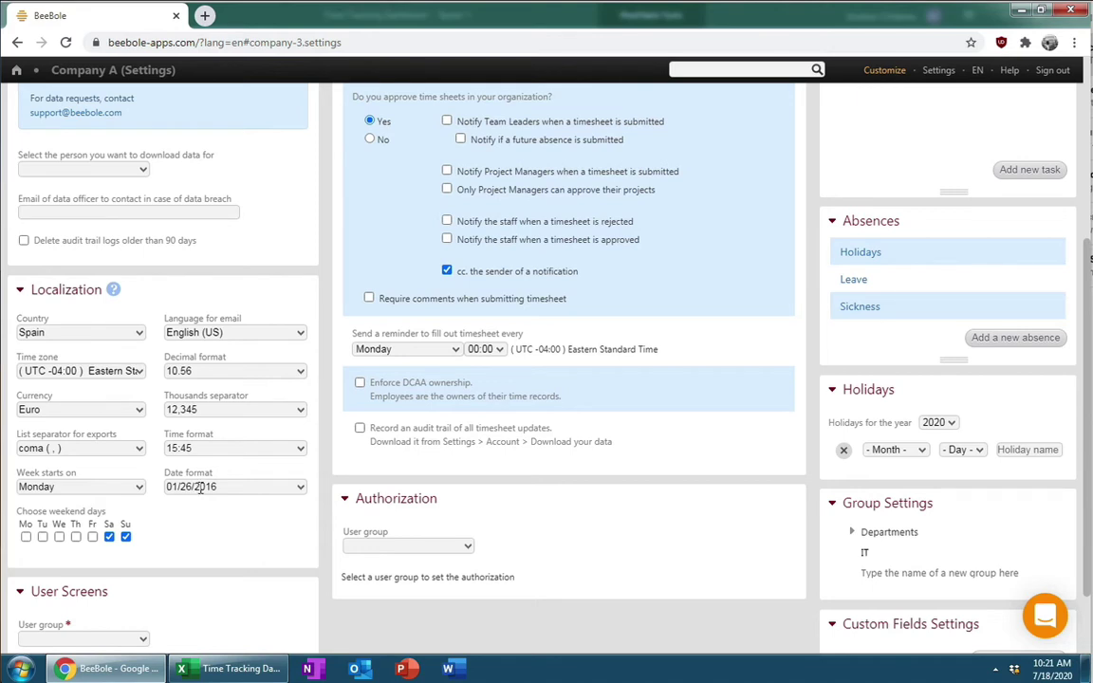
pyautogui.scroll(5, 200, 489)
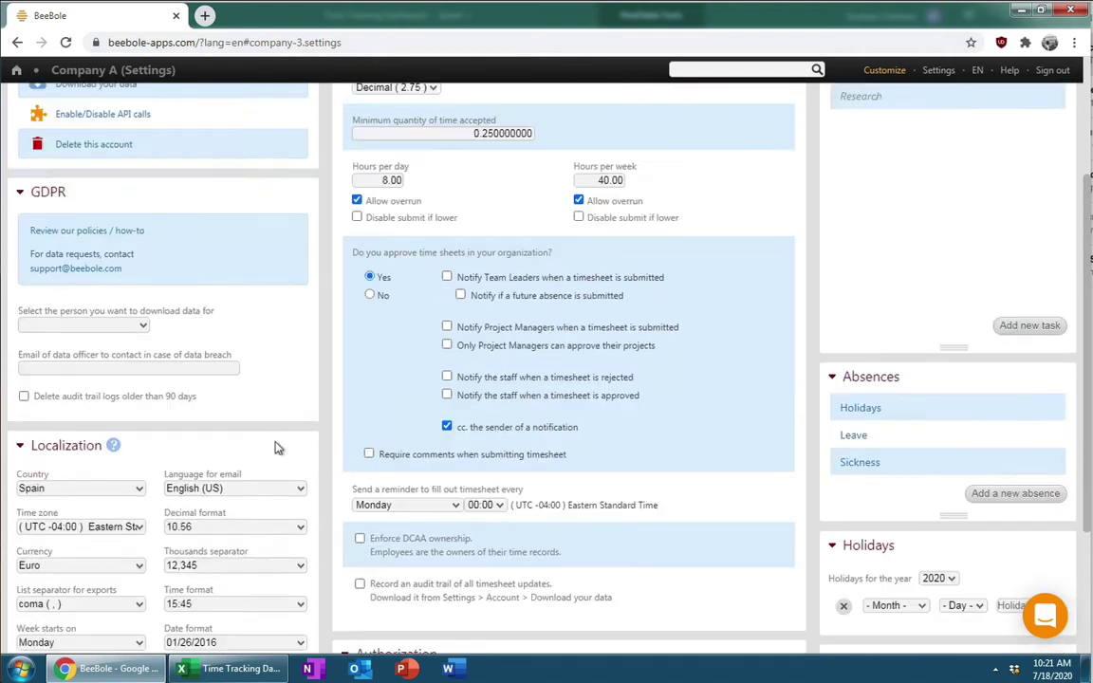
# Return to BeeBole's home page and expand the Report Data table of 2020 hours.
pyautogui.click(16, 72)
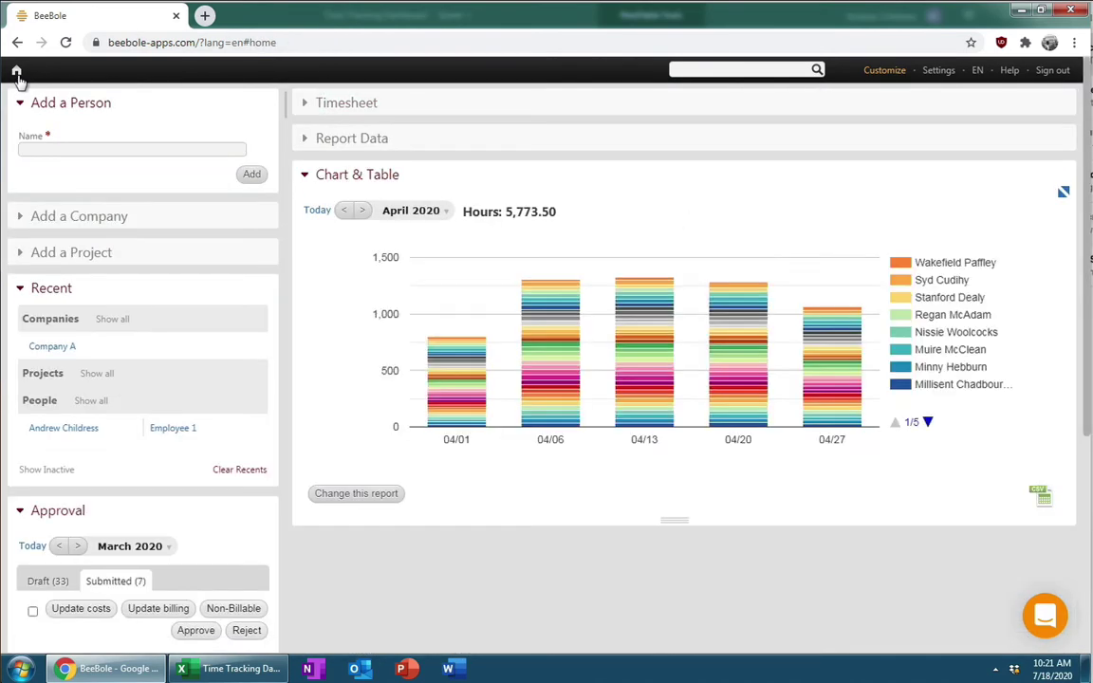
pyautogui.click(311, 142)
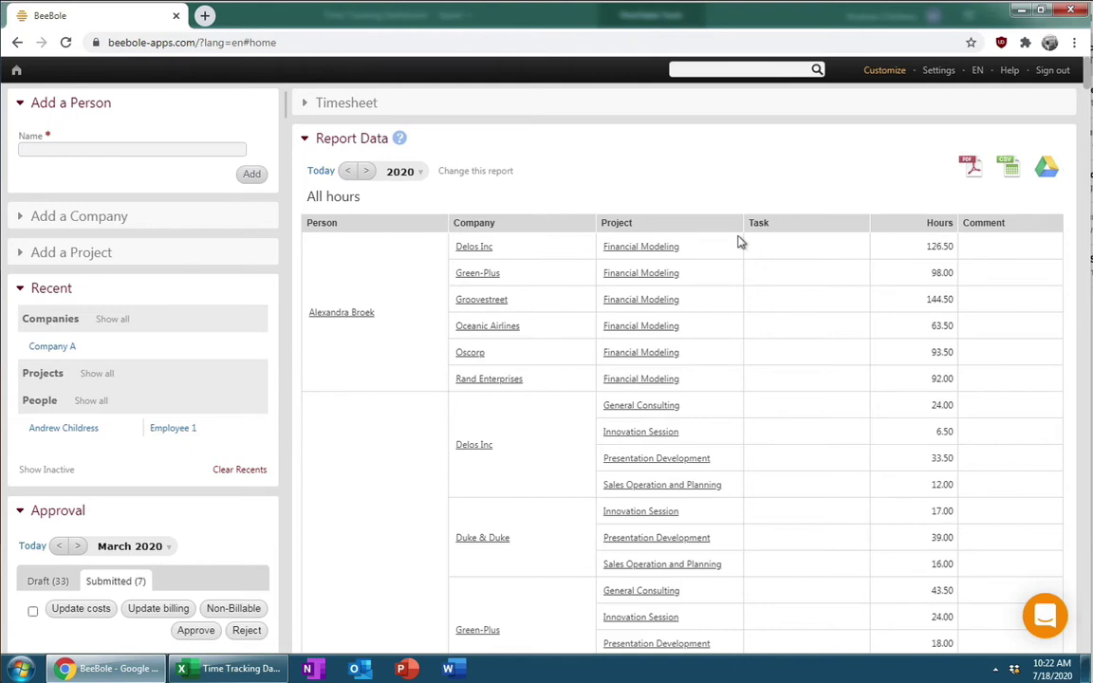
# Add a Date column to the report and move it ahead of Person, Company and Project.
pyautogui.click(484, 174)
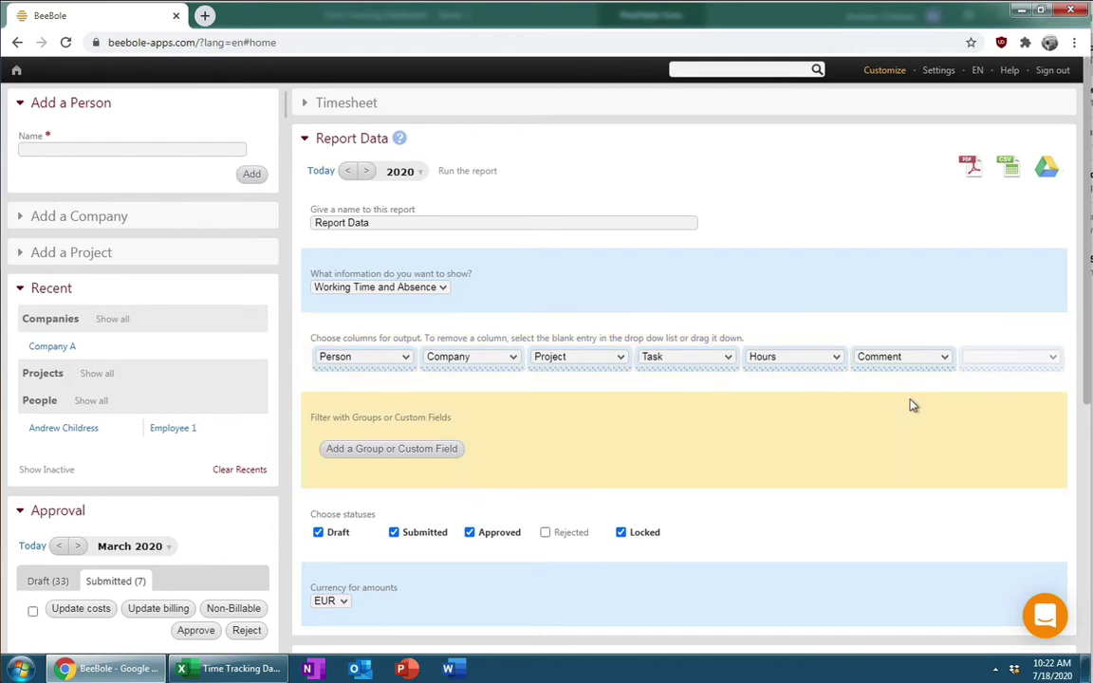
pyautogui.click(1055, 358)
pyautogui.scroll(-6, 994, 527)
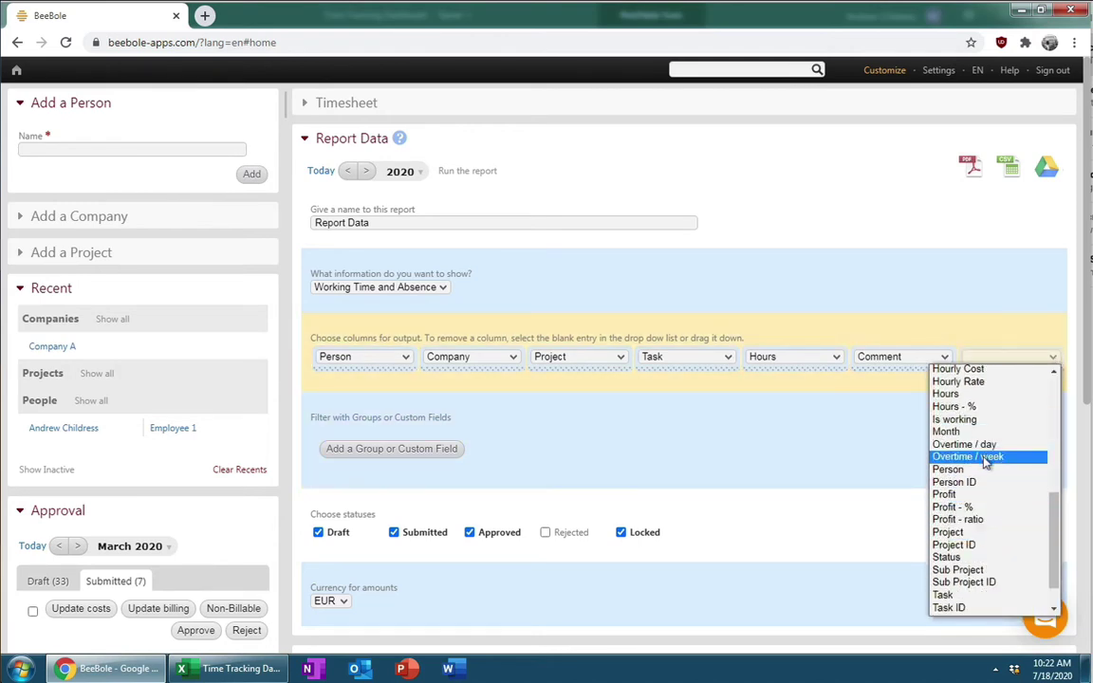
pyautogui.scroll(3, 987, 463)
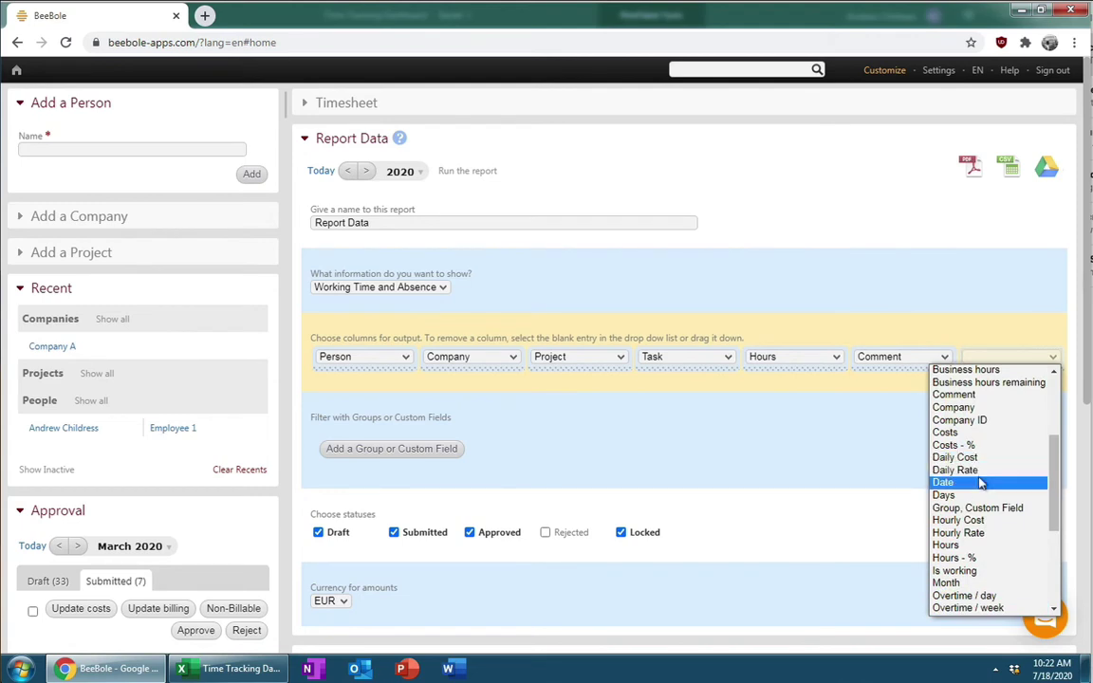
pyautogui.click(981, 483)
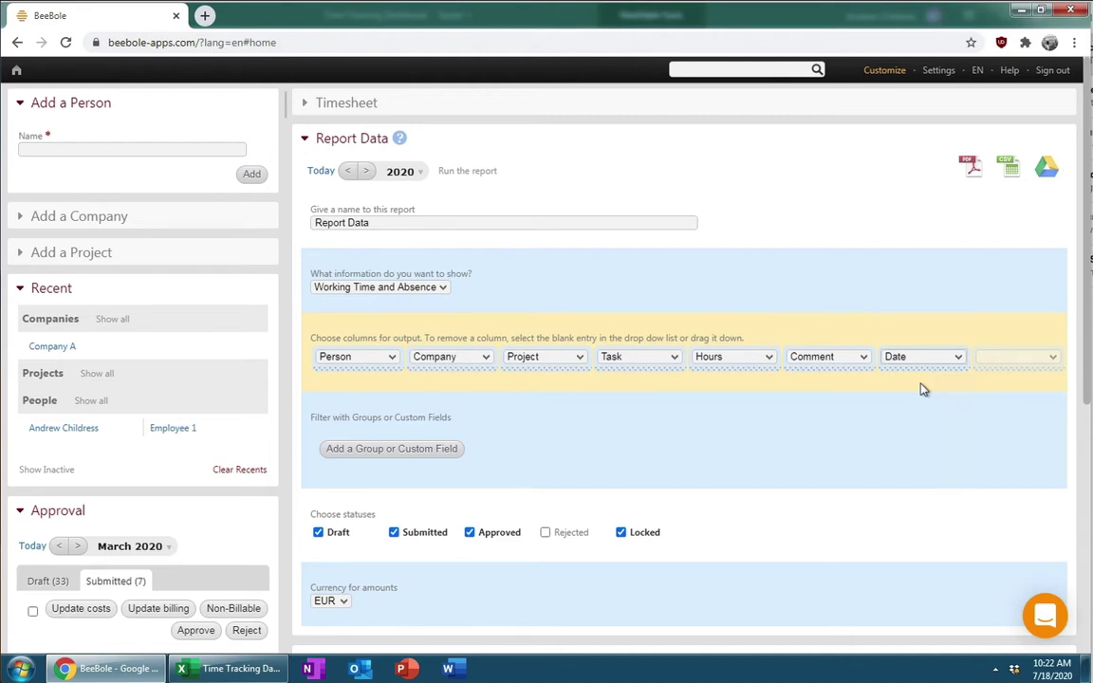
pyautogui.moveTo(927, 372); pyautogui.dragTo(323, 372)
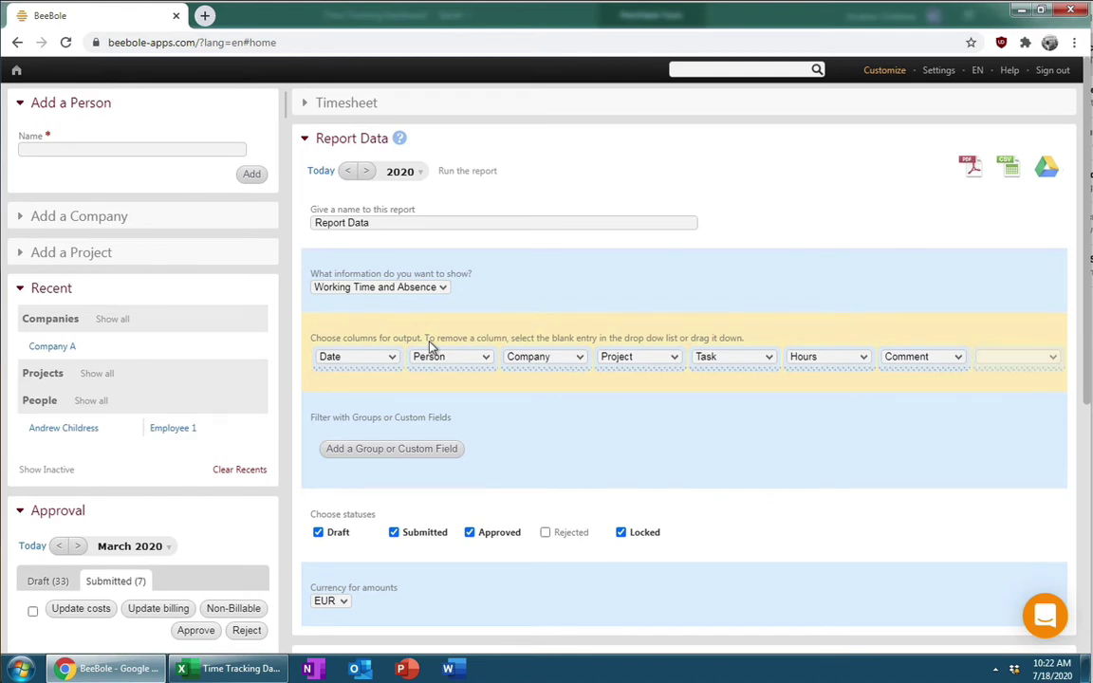
# Retitle the report 'Output for Excel', run it, and download the results as CSV.
pyautogui.click(369, 211)
pyautogui.write('Output f')
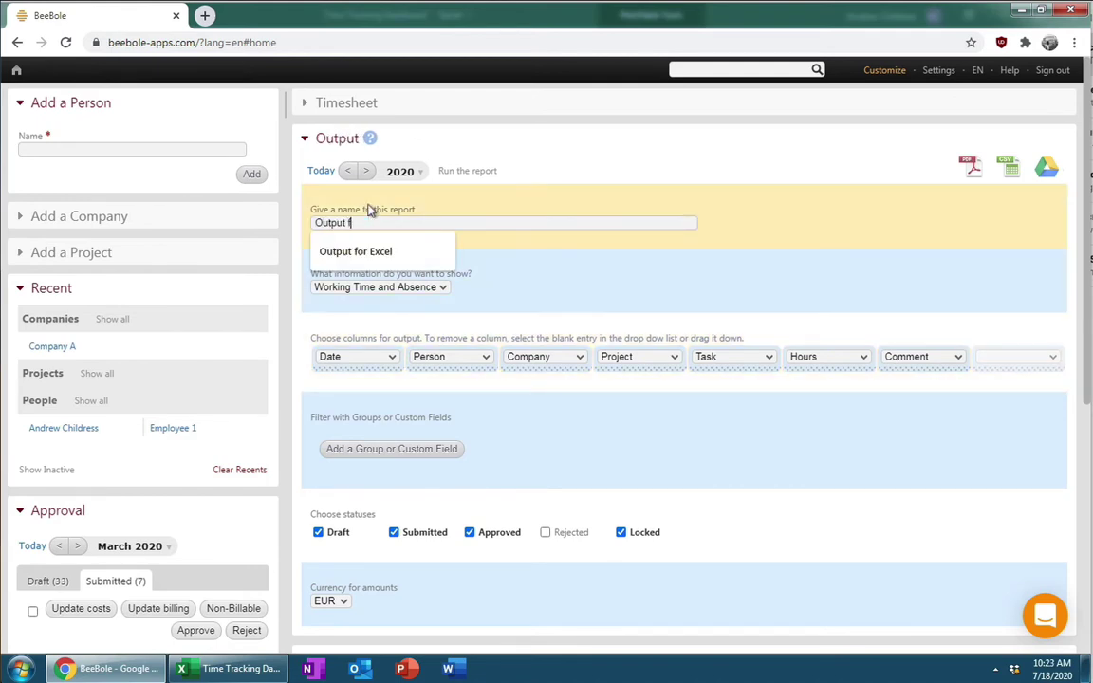
pyautogui.write('or Excel')
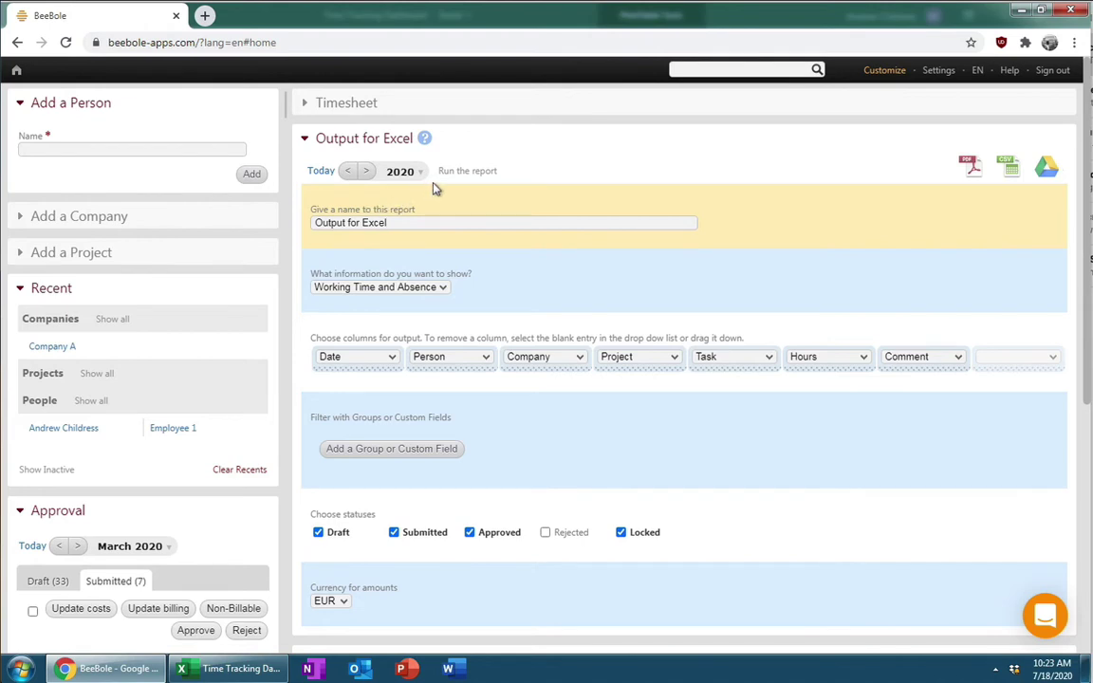
pyautogui.click(454, 176)
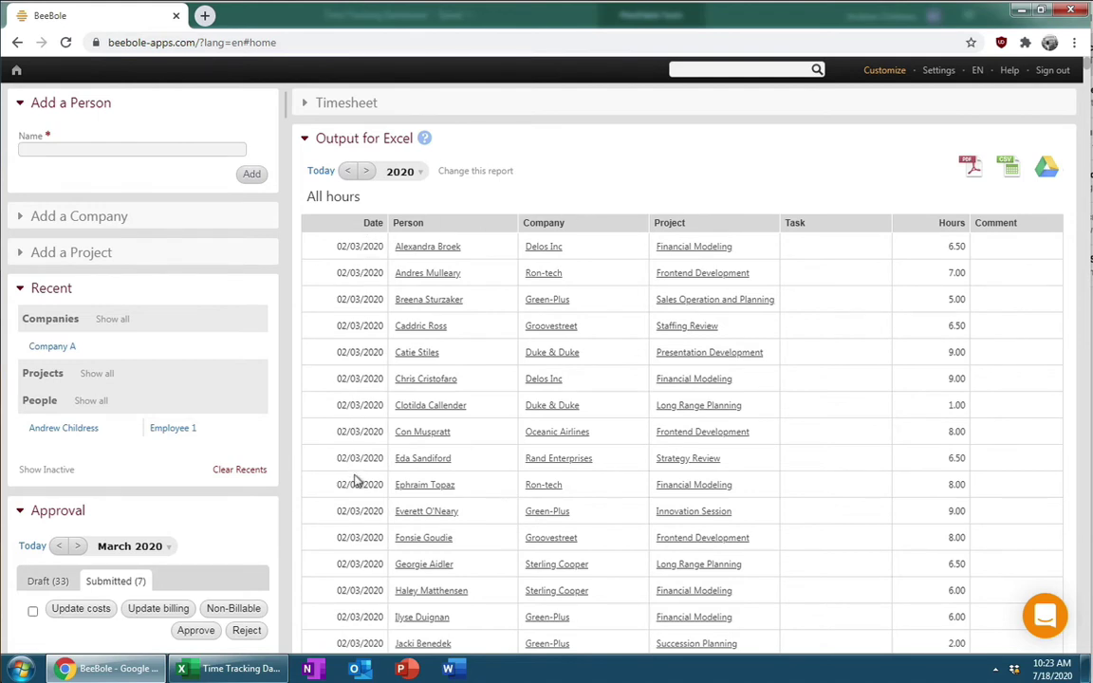
pyautogui.click(1013, 178)
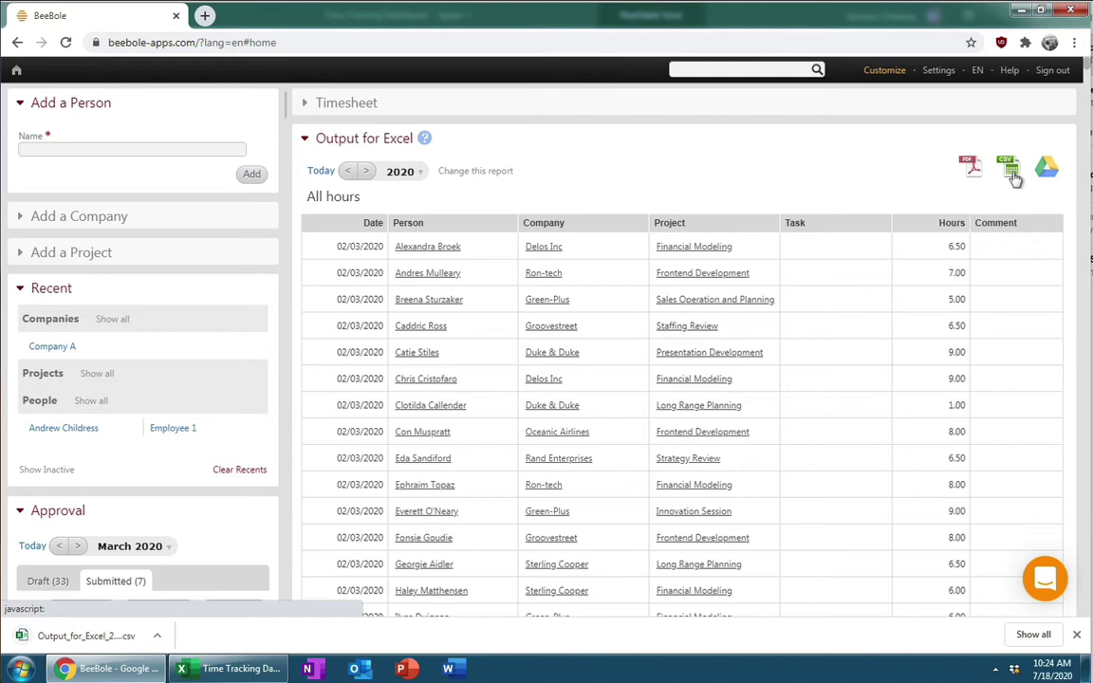
# Reveal the downloaded Output_for_Excel_2020 file in its folder and minimize the browser and Excel.
pyautogui.click(157, 636)
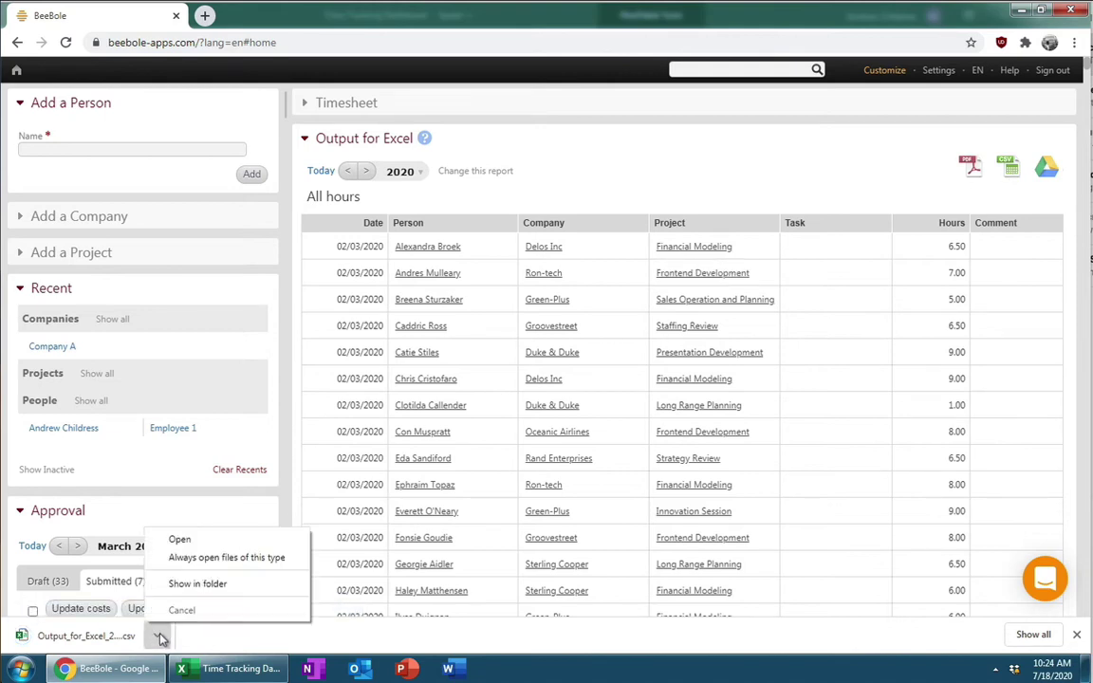
pyautogui.click(270, 585)
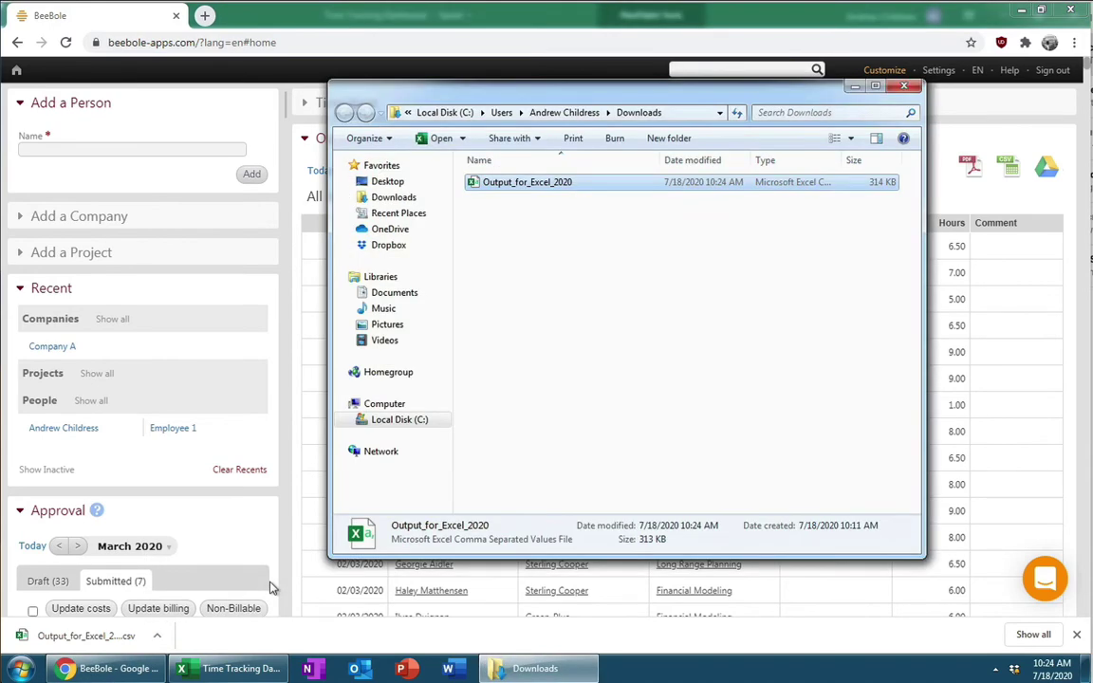
pyautogui.click(1017, 14)
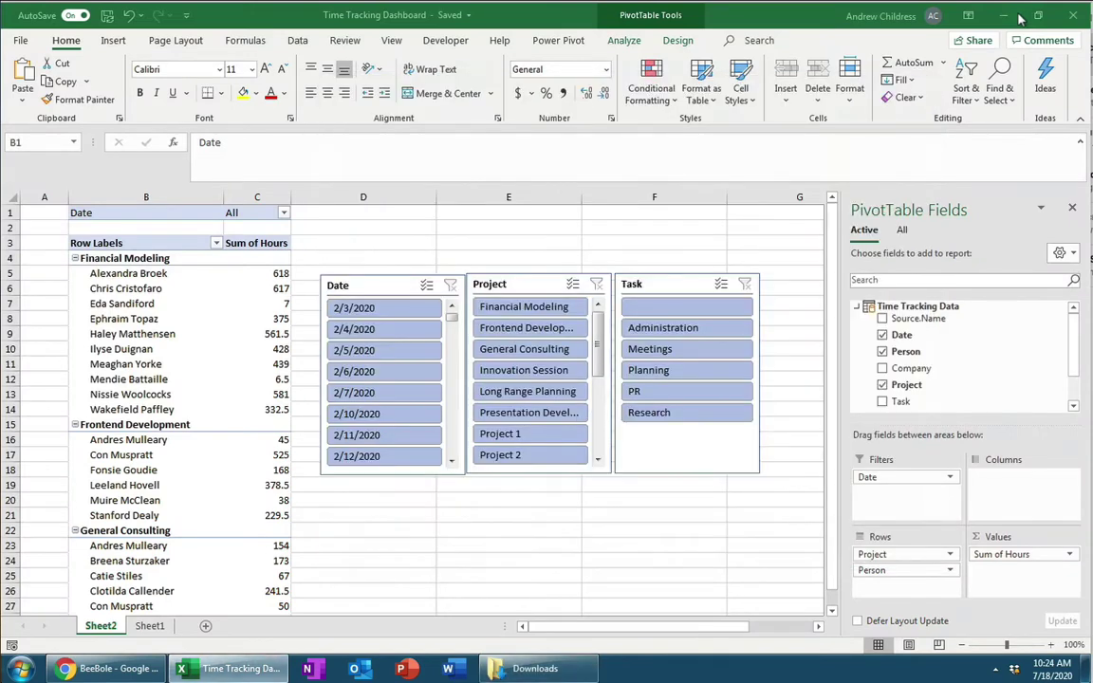
pyautogui.click(1012, 17)
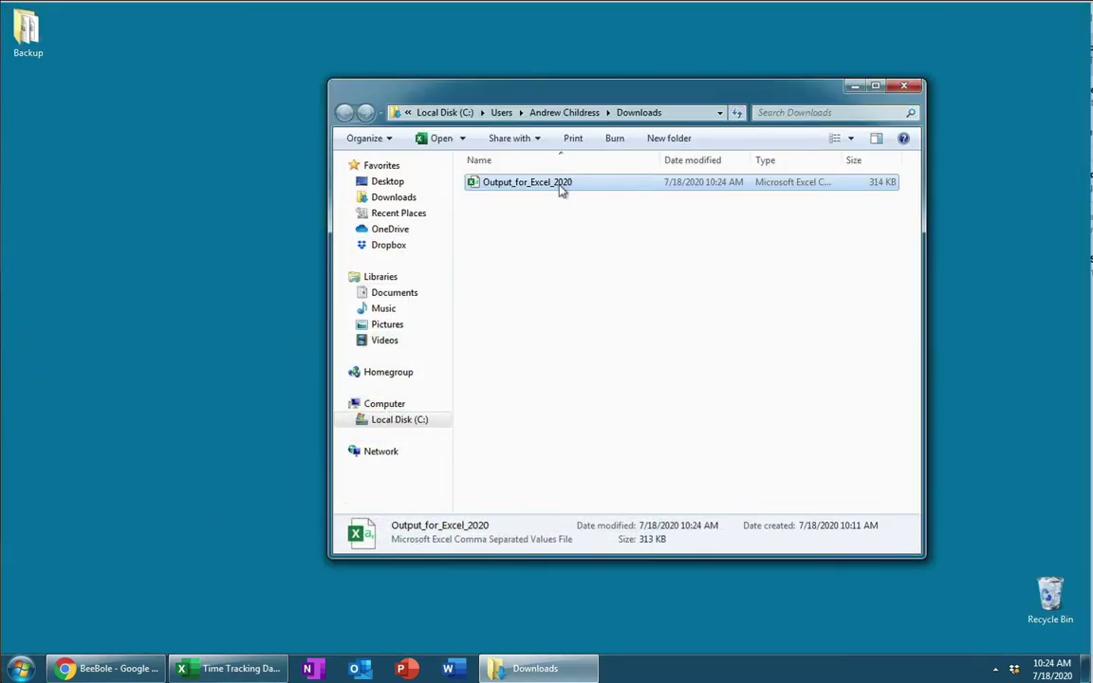
# Create a 'Time Tracking Data' desktop folder and move the Output_for_Excel_2020 CSV into it.
pyautogui.rightClick(43, 187)
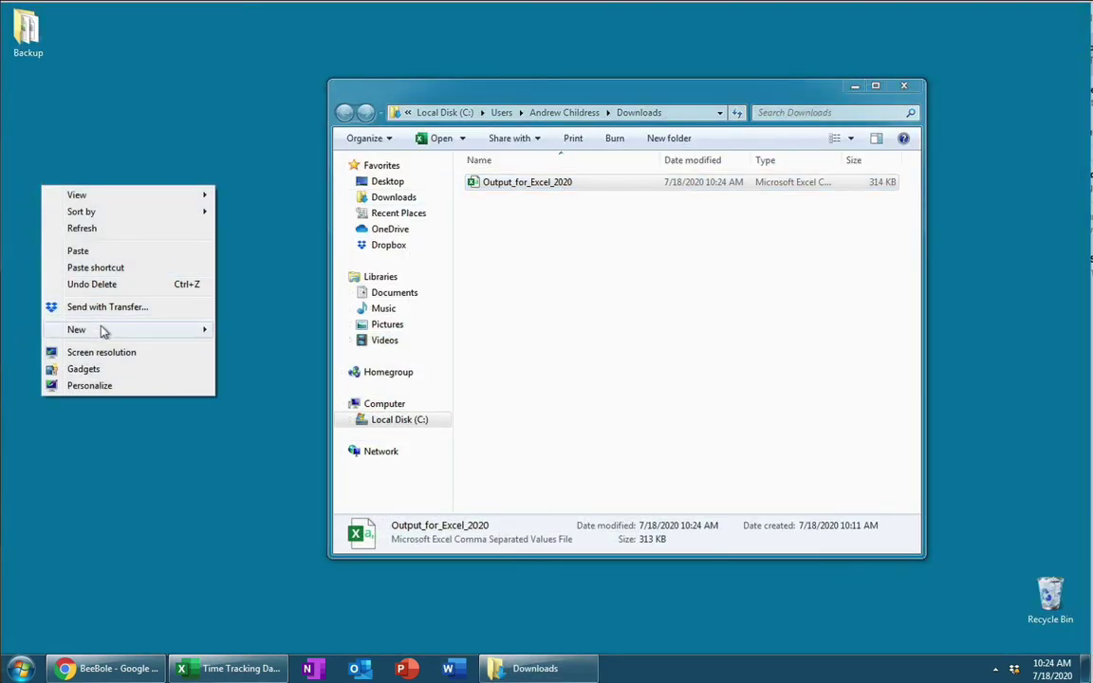
pyautogui.moveTo(104, 330)
pyautogui.click(252, 328)
pyautogui.write('Tim')
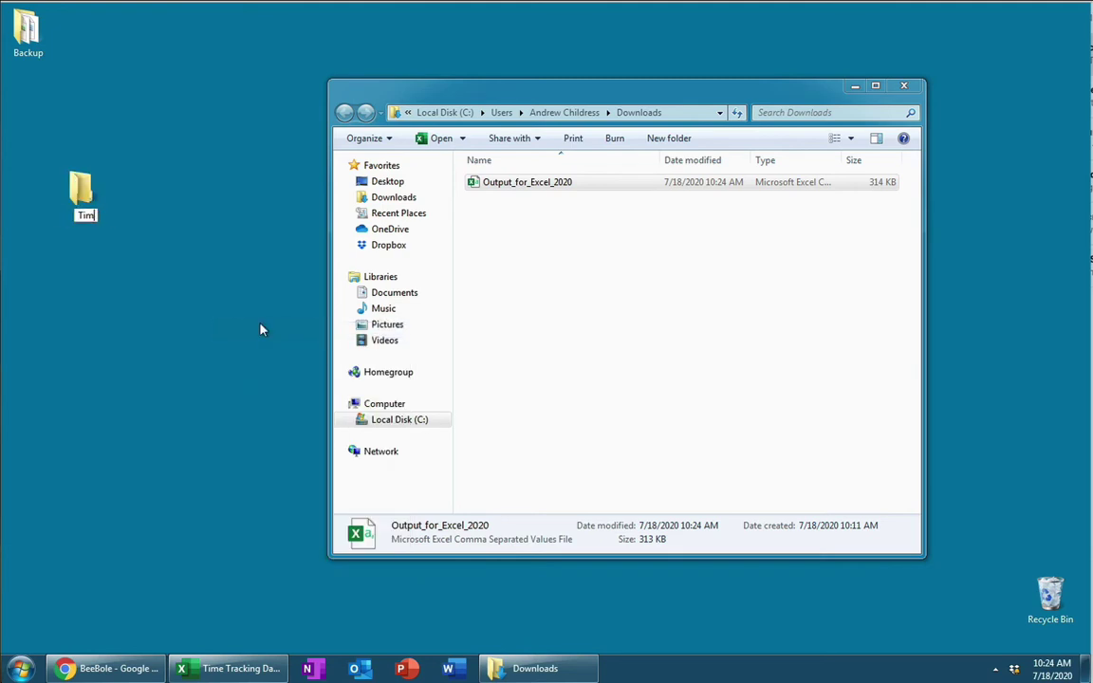
pyautogui.write('e Tracking Data')
pyautogui.press('Return')
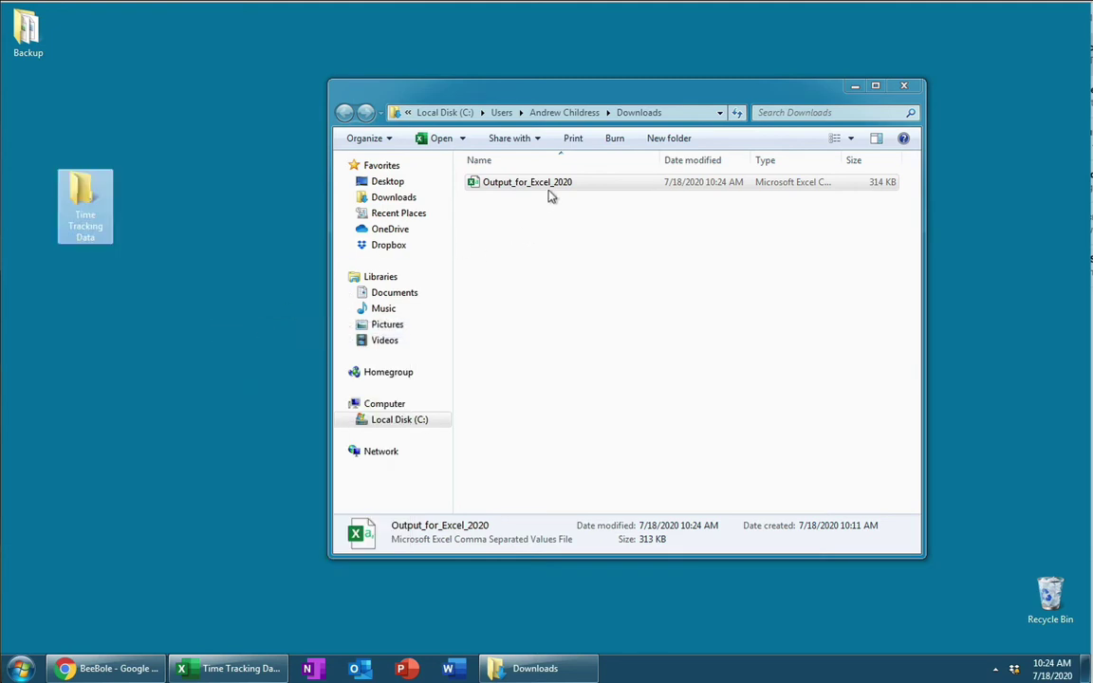
pyautogui.moveTo(549, 189); pyautogui.dragTo(87, 204)
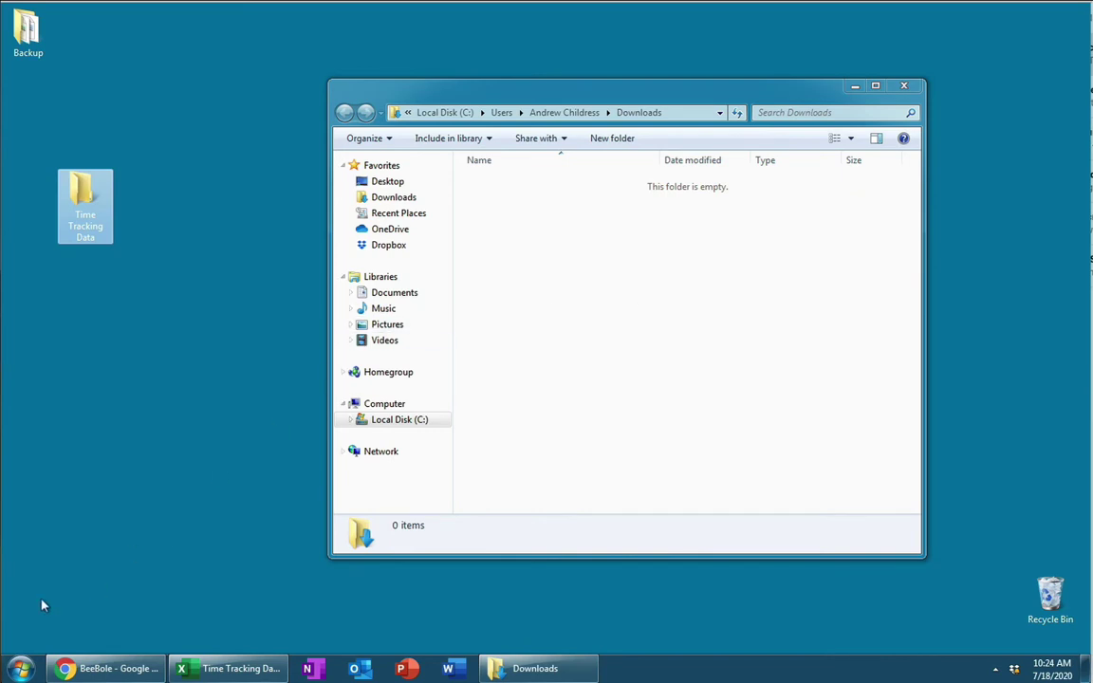
# Launch Excel via Start search 'exc', create a maximized blank workbook Book6, and show Data features.
pyautogui.click(19, 669)
pyautogui.write('exc')
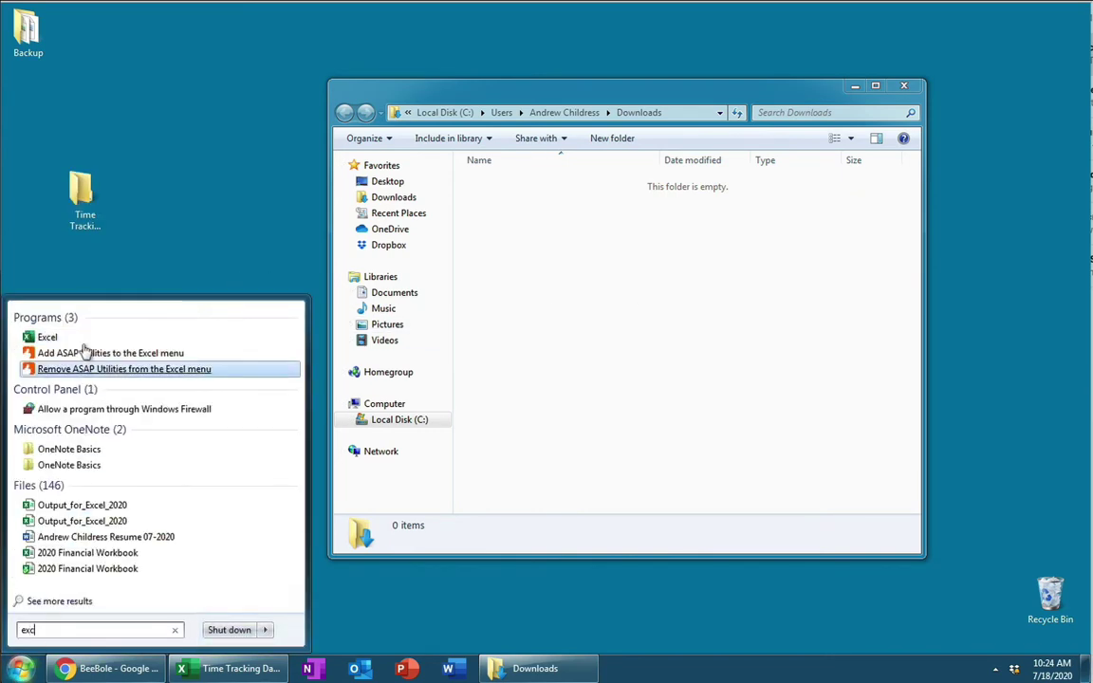
pyautogui.press('Escape')
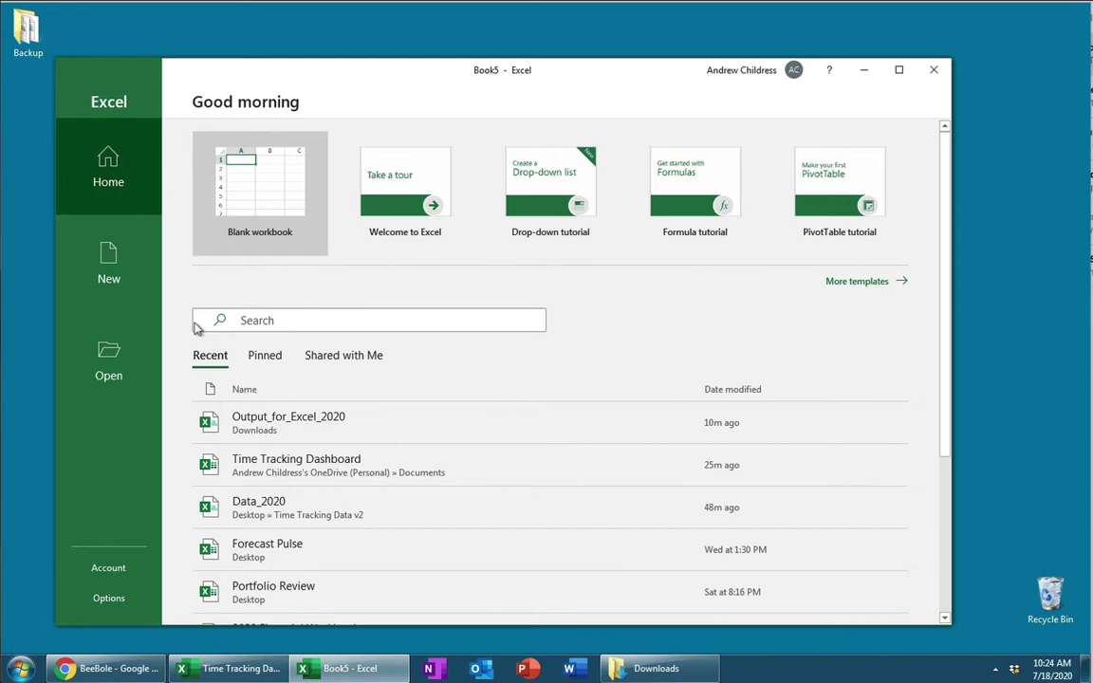
pyautogui.click(260, 232)
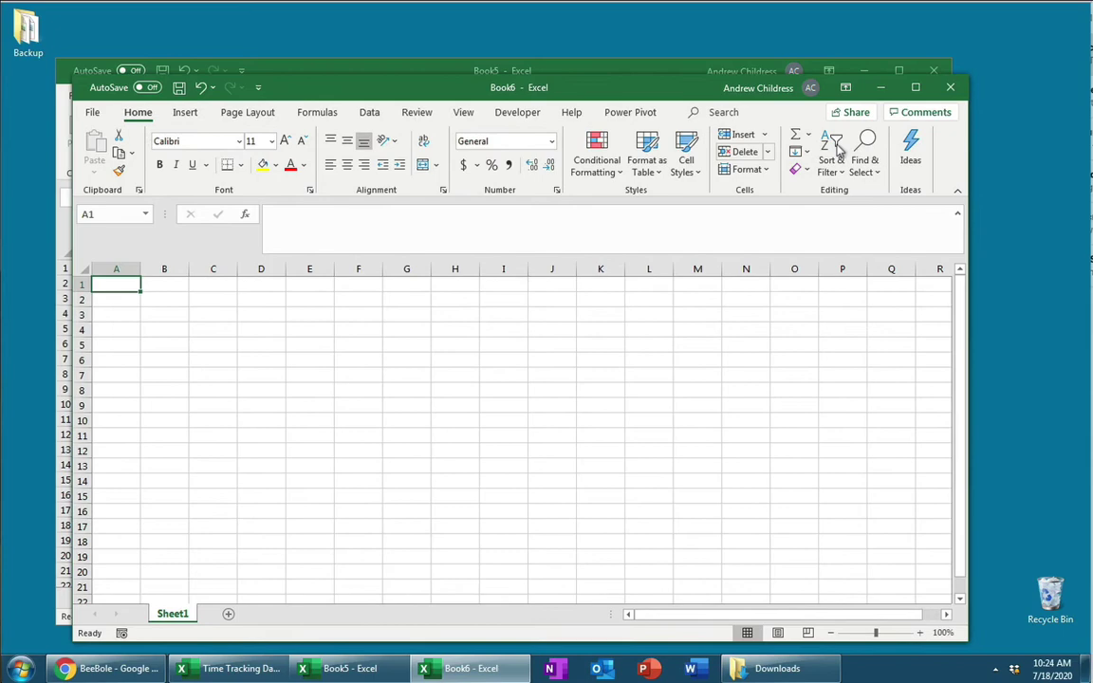
pyautogui.click(915, 91)
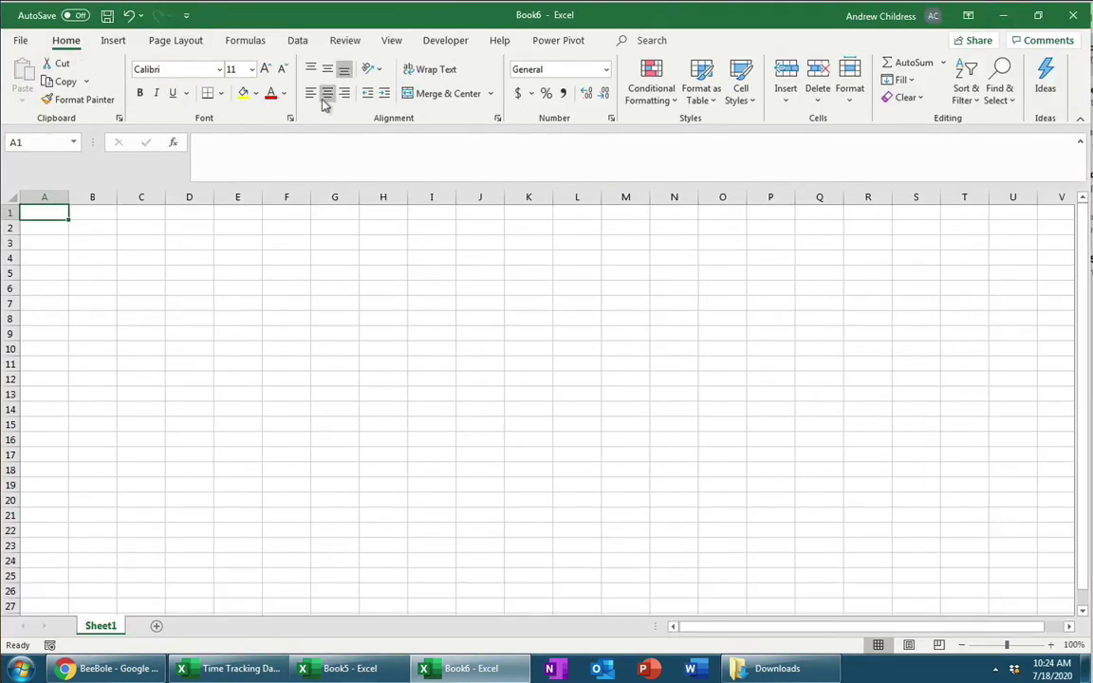
pyautogui.click(295, 48)
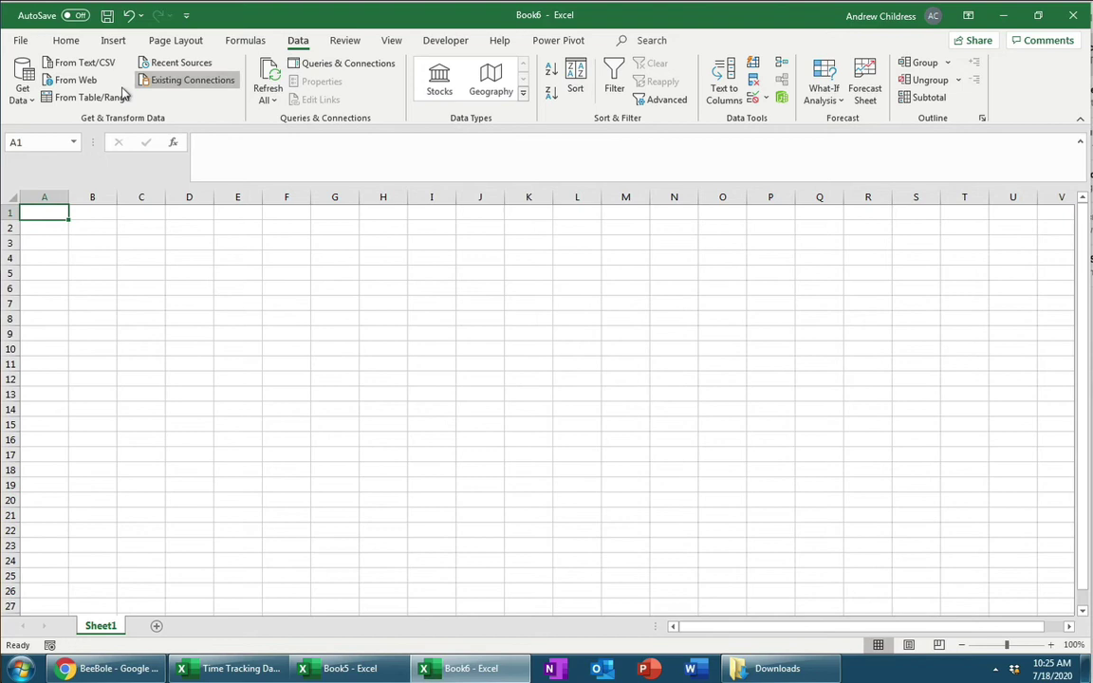
# Start a From Folder import pointed at the desktop Time Tracking Data folder.
pyautogui.click(29, 98)
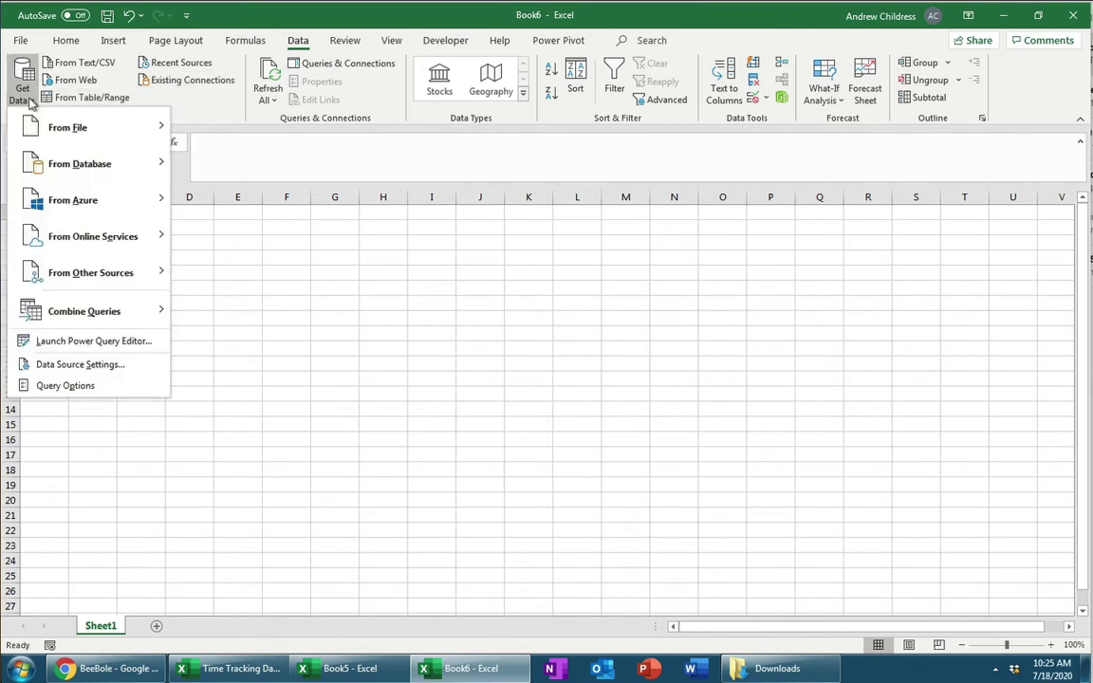
pyautogui.moveTo(98, 127)
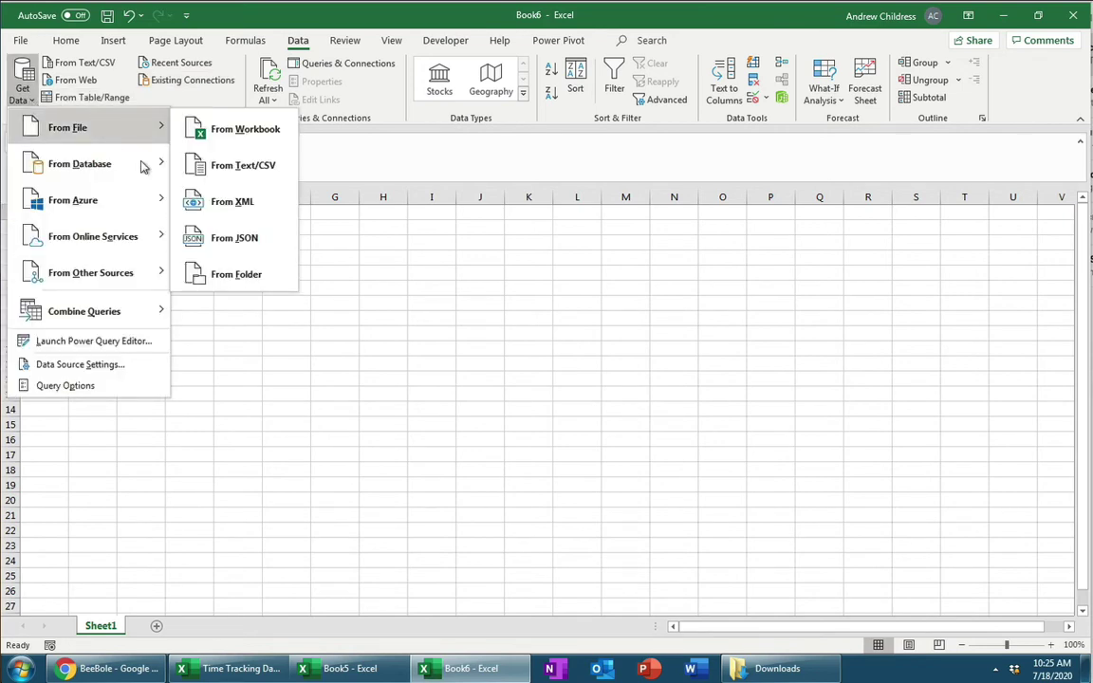
pyautogui.click(213, 277)
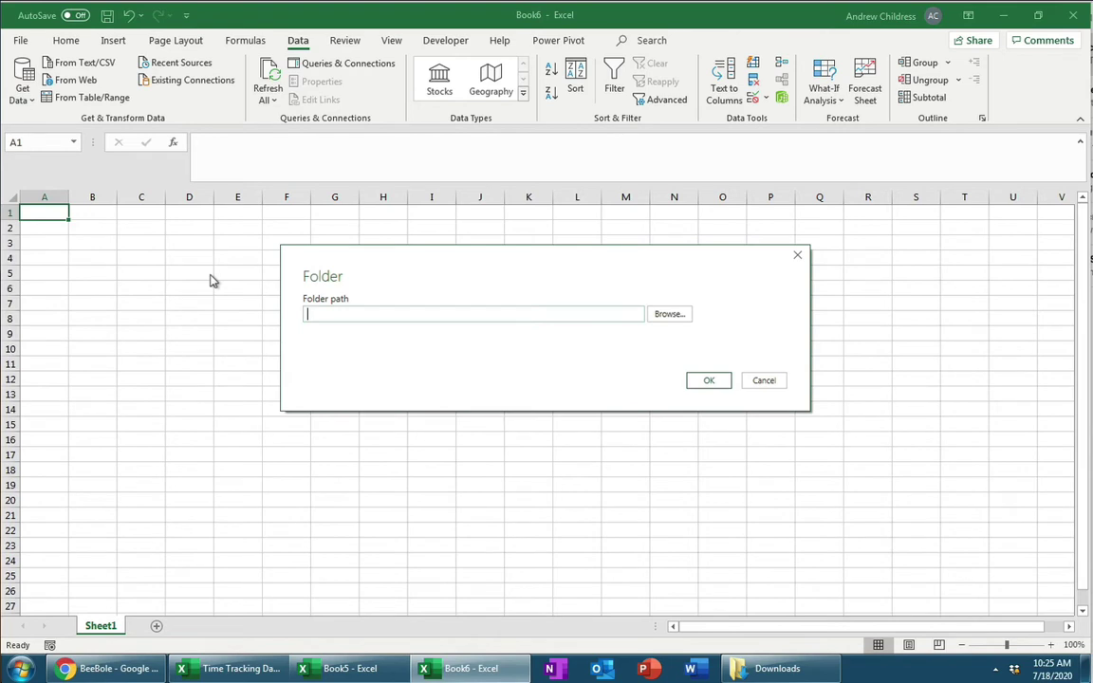
pyautogui.click(664, 316)
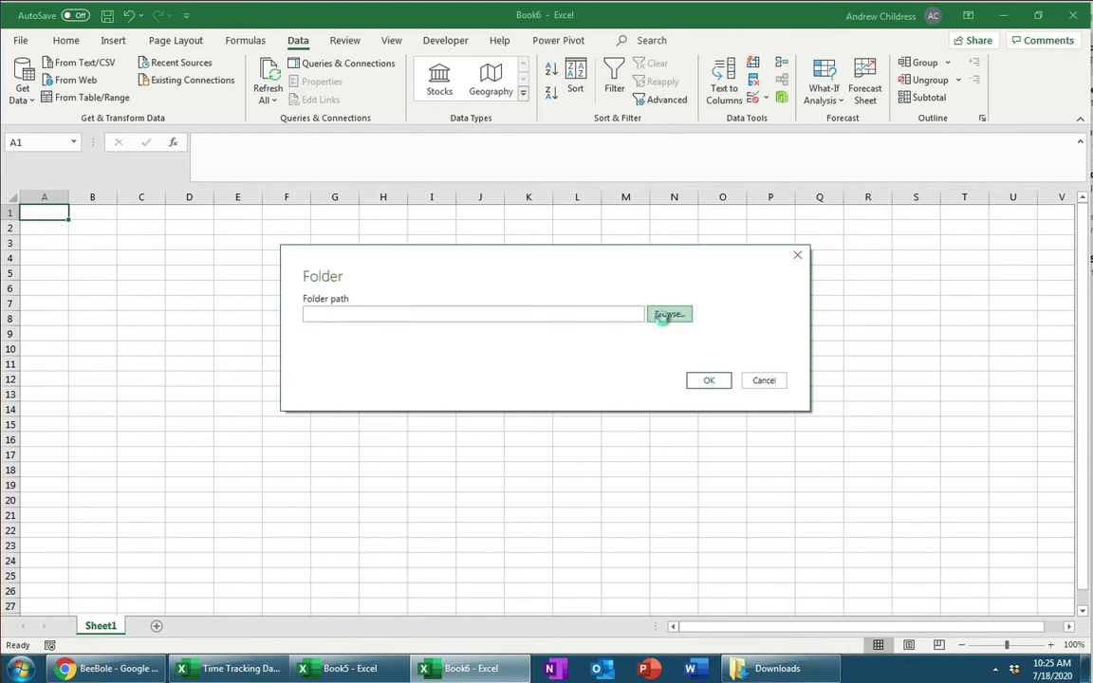
pyautogui.moveTo(651, 323); pyautogui.dragTo(649, 356)
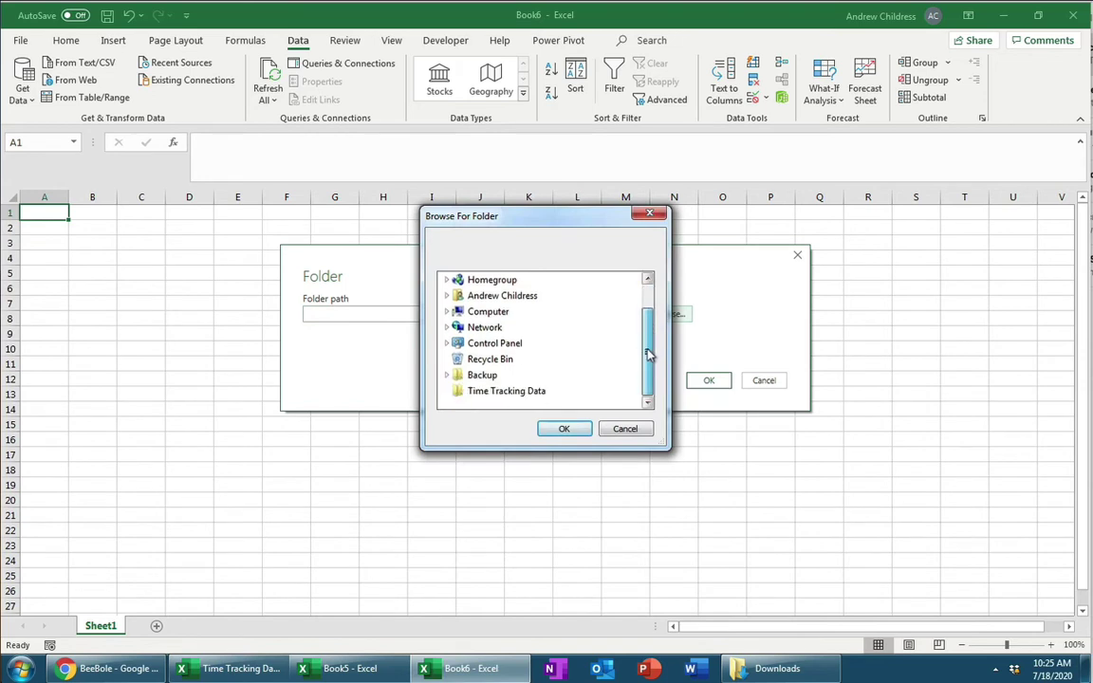
pyautogui.click(503, 390)
pyautogui.click(567, 428)
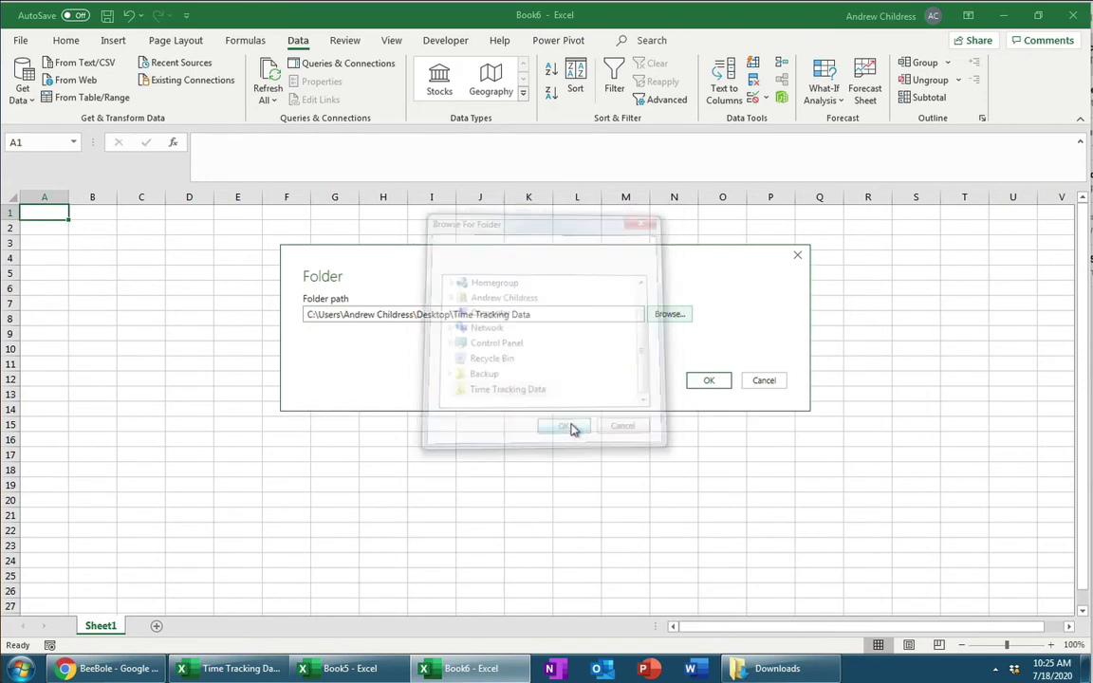
pyautogui.click(707, 381)
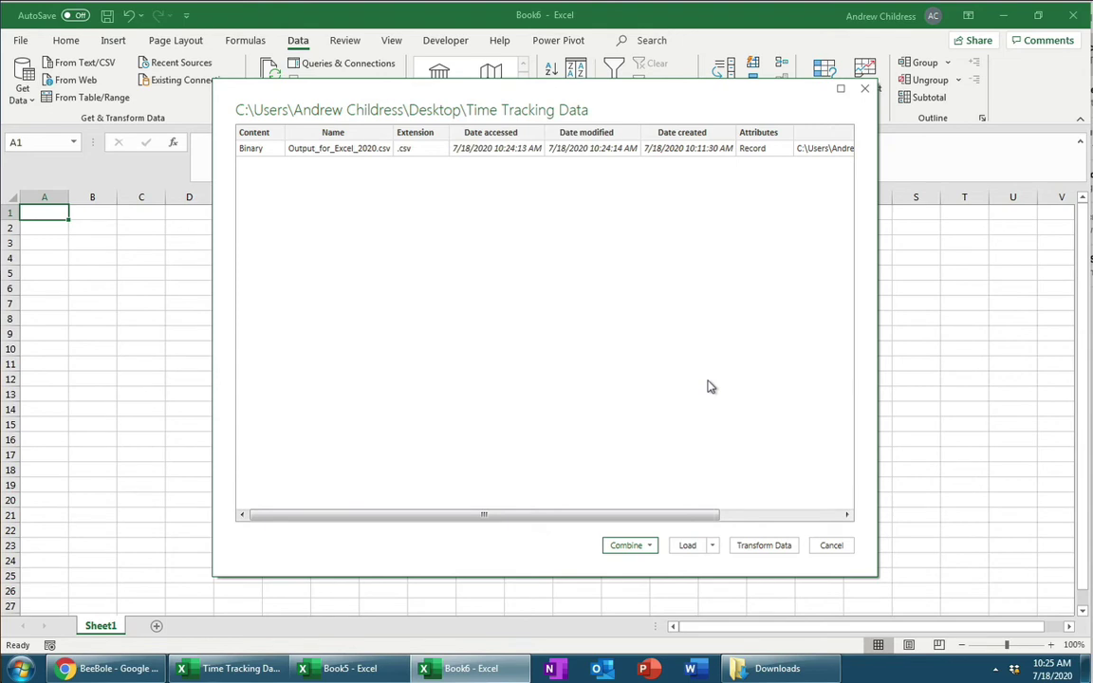
# Combine the folder's files and load them as a connection only, added to the Data Model.
pyautogui.click(651, 546)
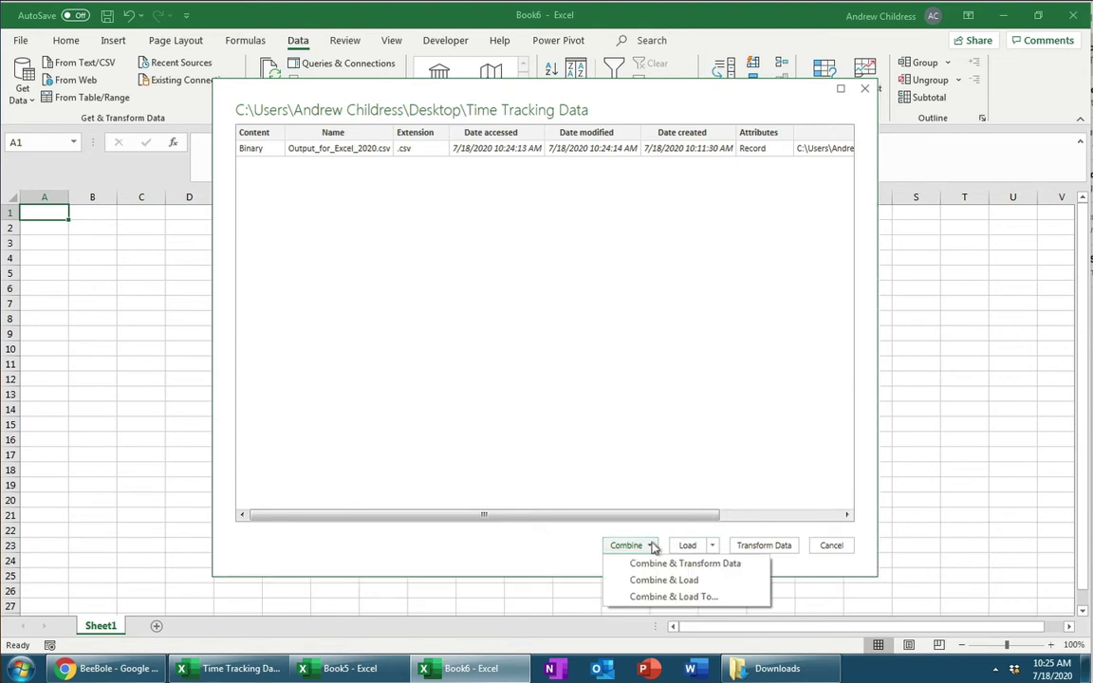
pyautogui.click(705, 597)
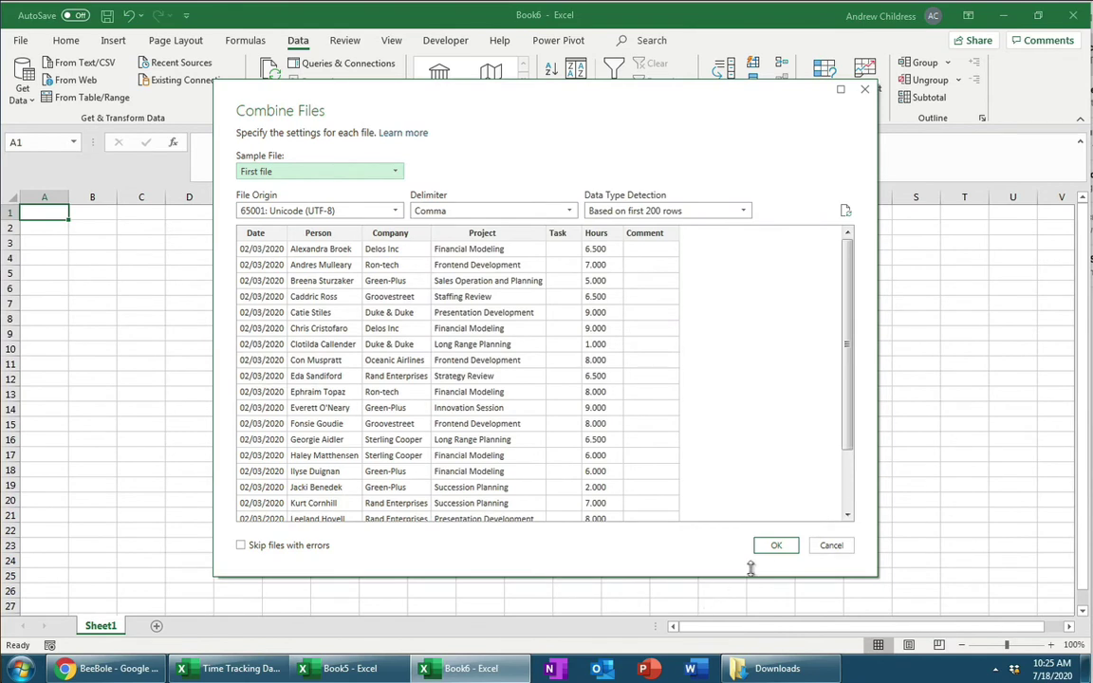
pyautogui.click(777, 546)
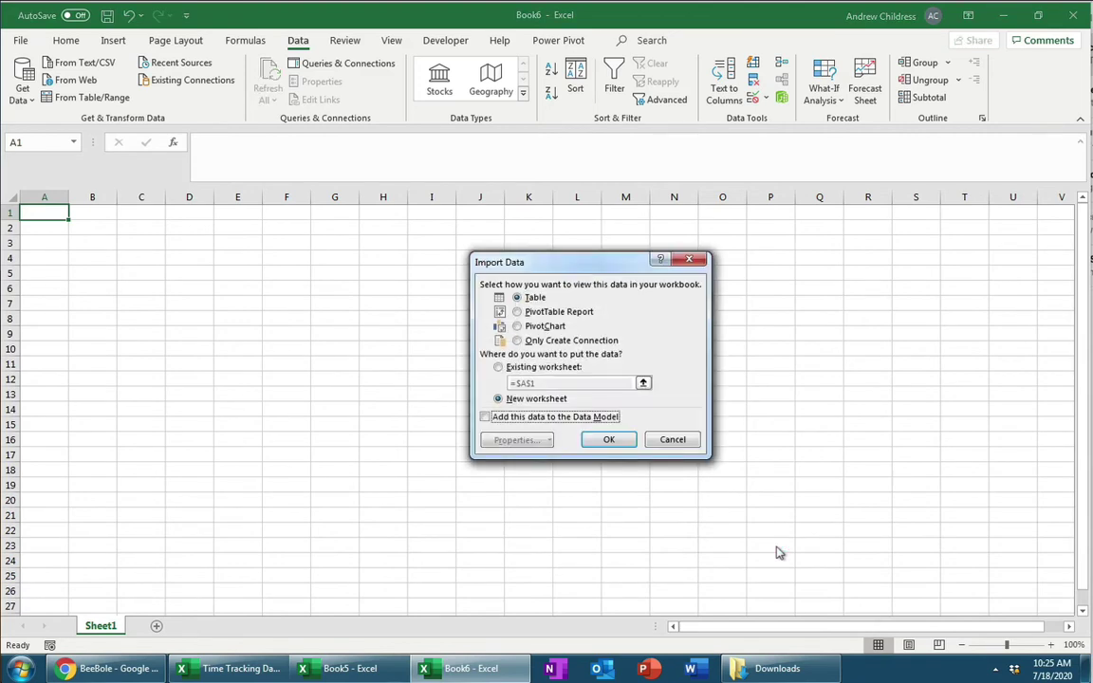
pyautogui.click(593, 341)
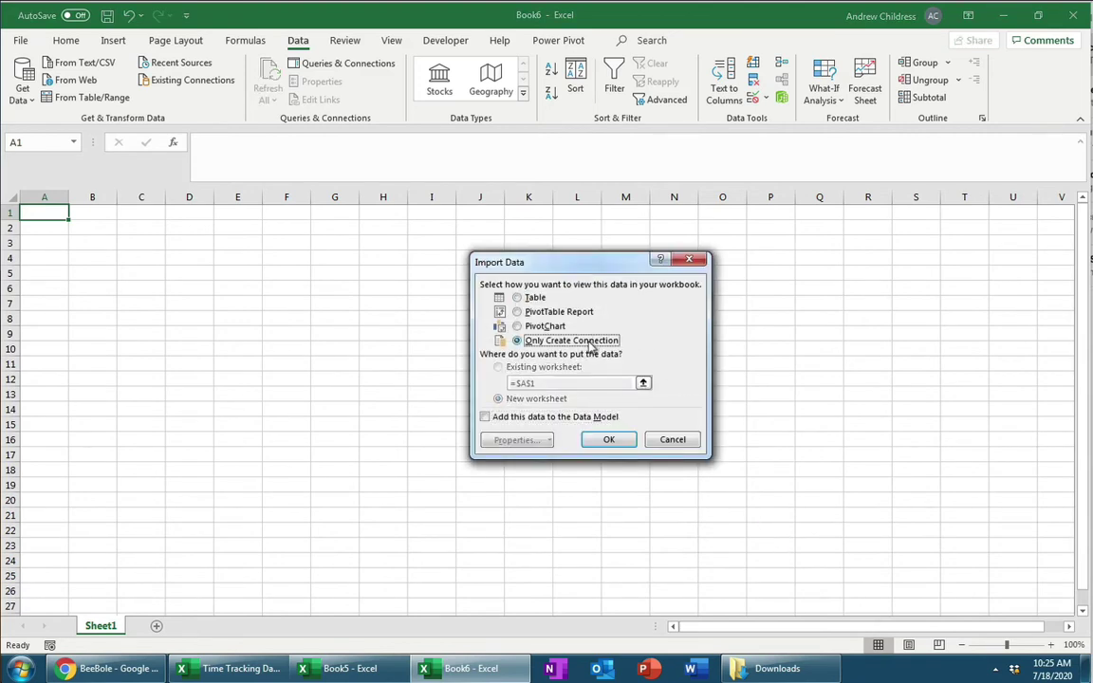
pyautogui.click(485, 418)
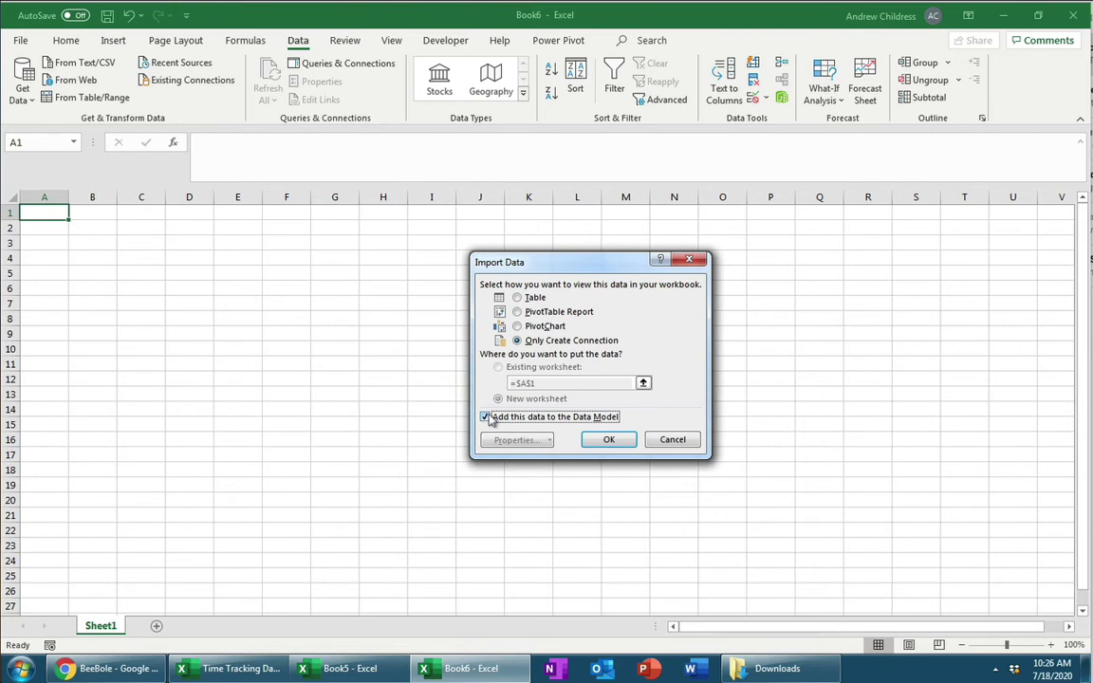
pyautogui.click(607, 439)
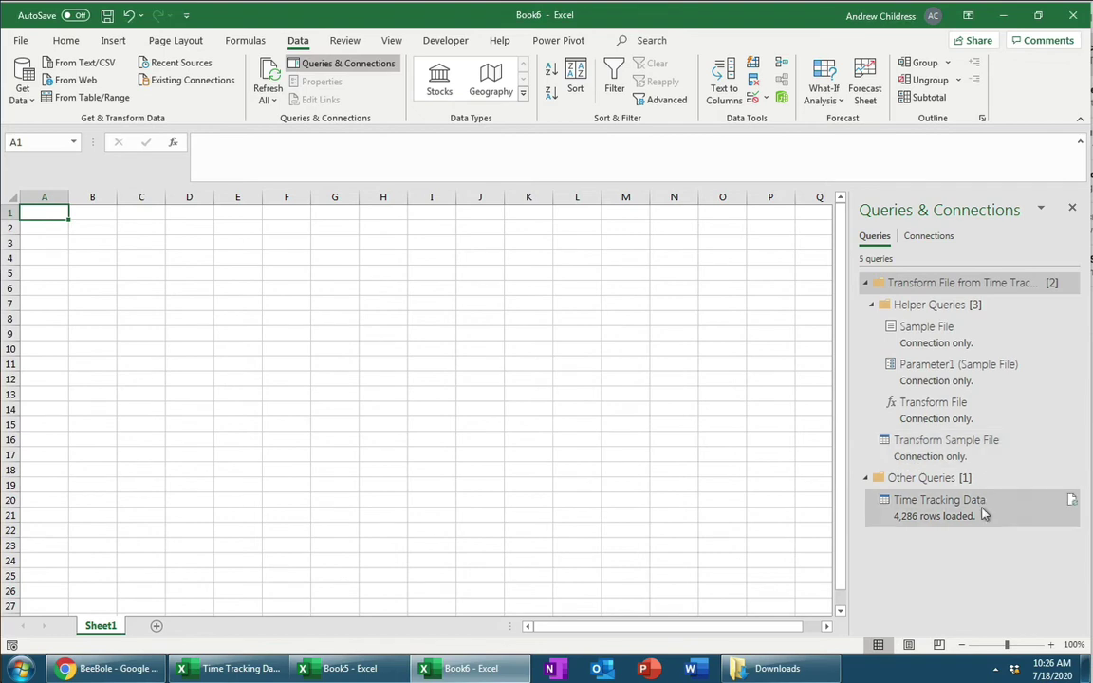
# Close the Time Tracking Data preview and pick OneDrive - Personal as the Save As location.
pyautogui.moveTo(984, 513)
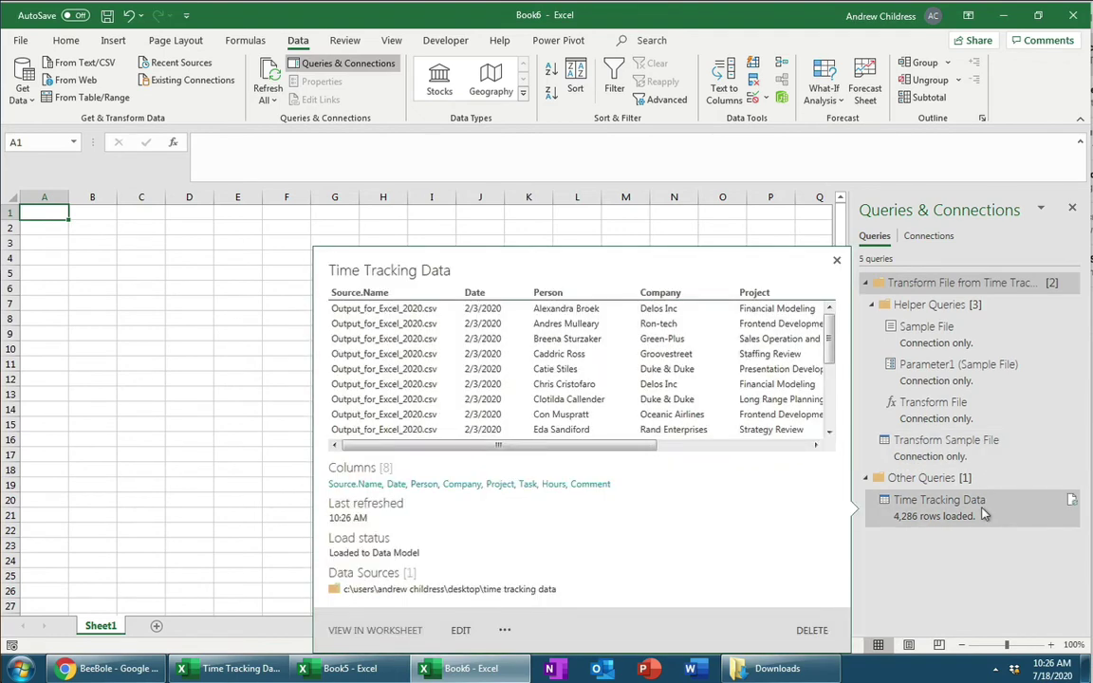
pyautogui.click(221, 406)
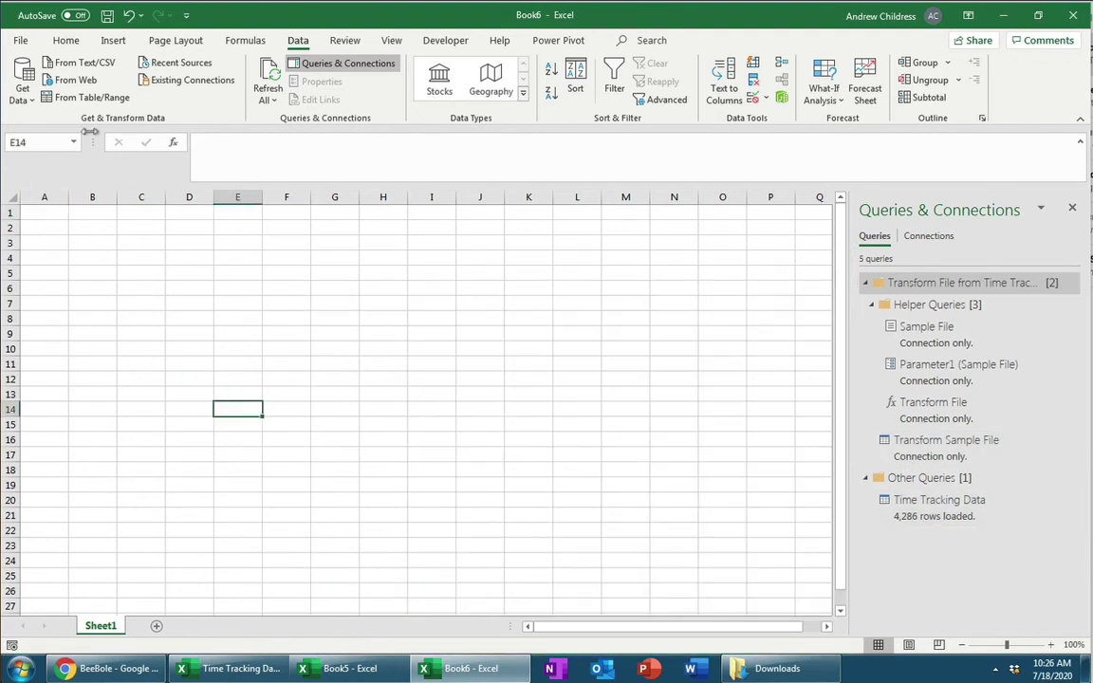
pyautogui.click(21, 42)
pyautogui.click(46, 241)
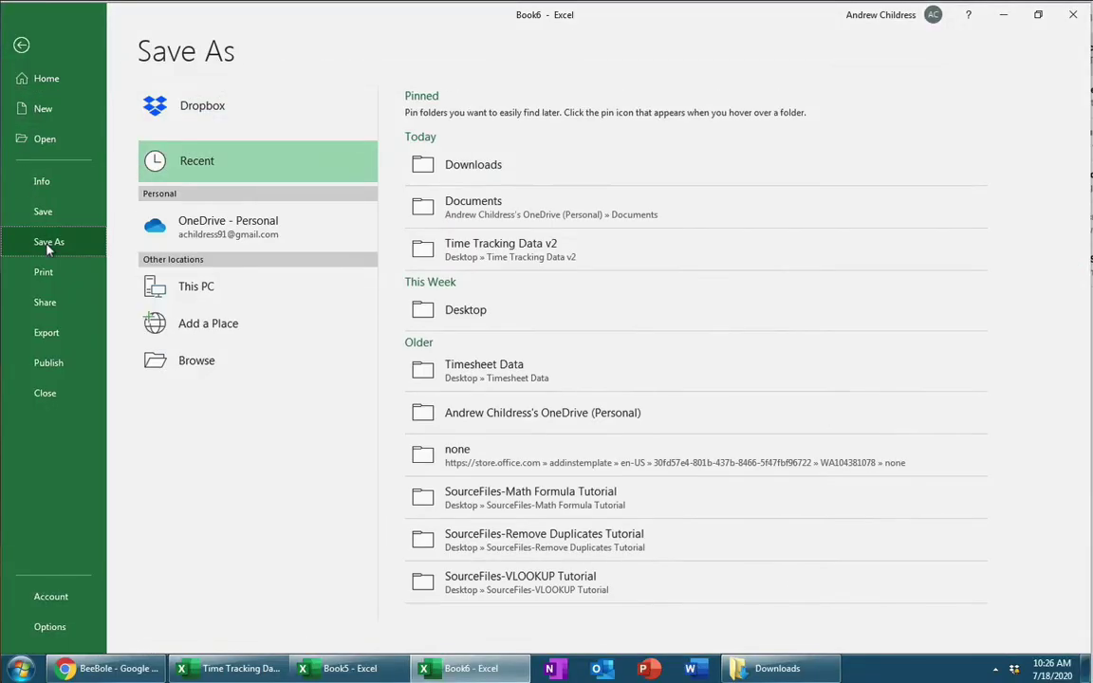
pyautogui.click(189, 223)
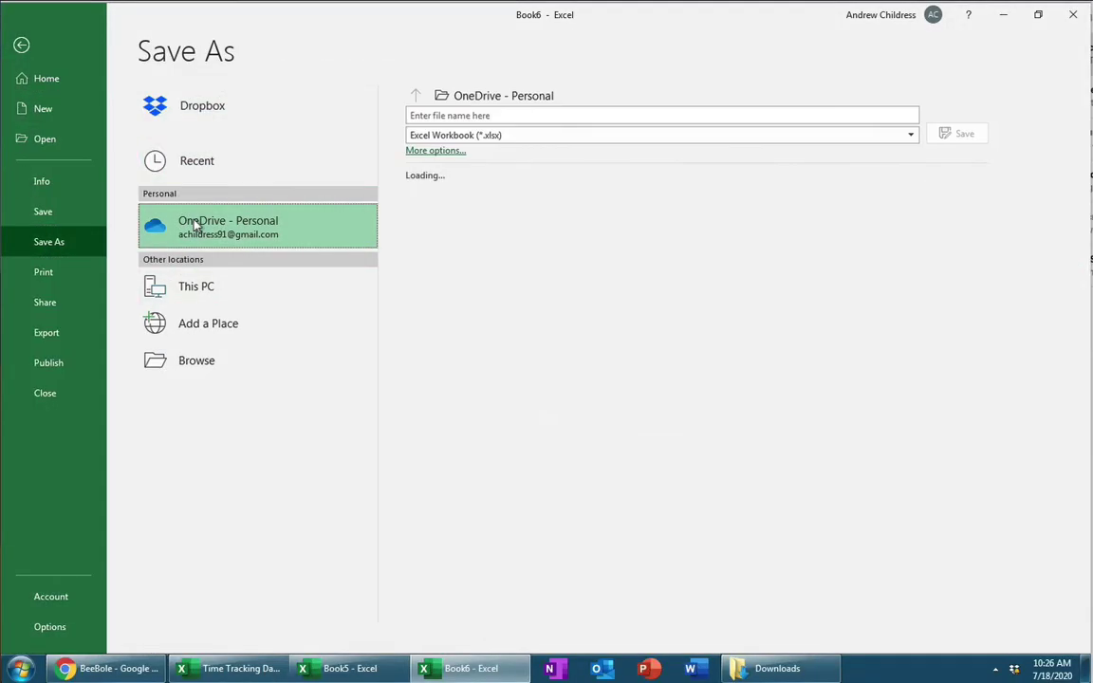
# Name the workbook 'Beebole Tracking Dashboard' and save it.
pyautogui.click(500, 112)
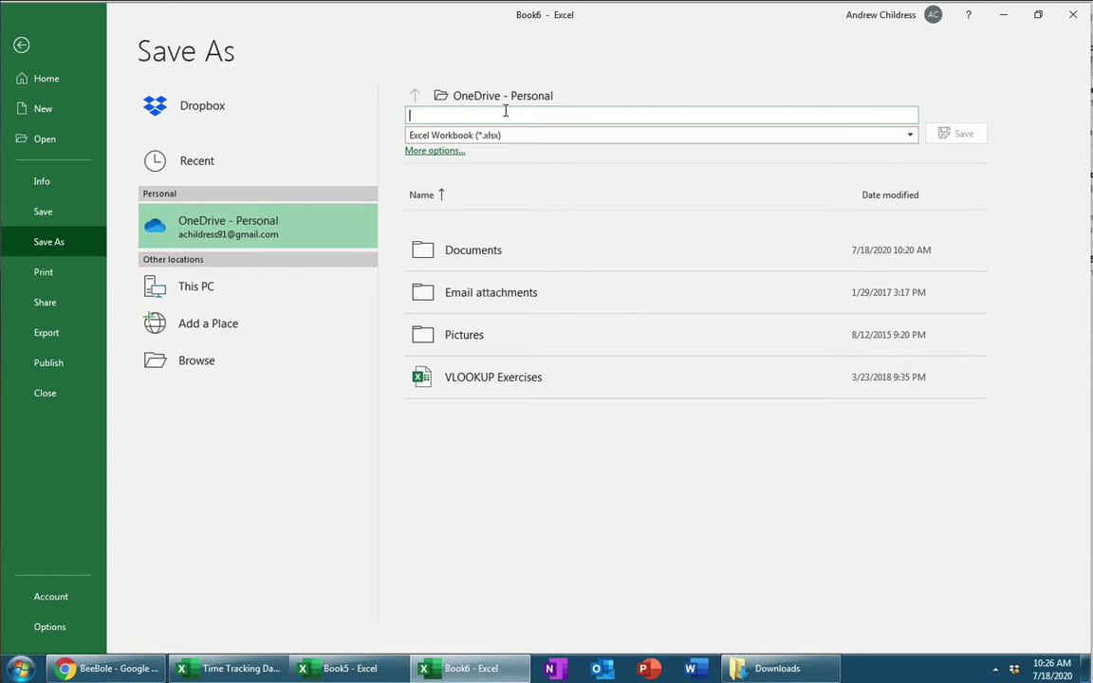
pyautogui.write('Beebole Tracking Dashboard')
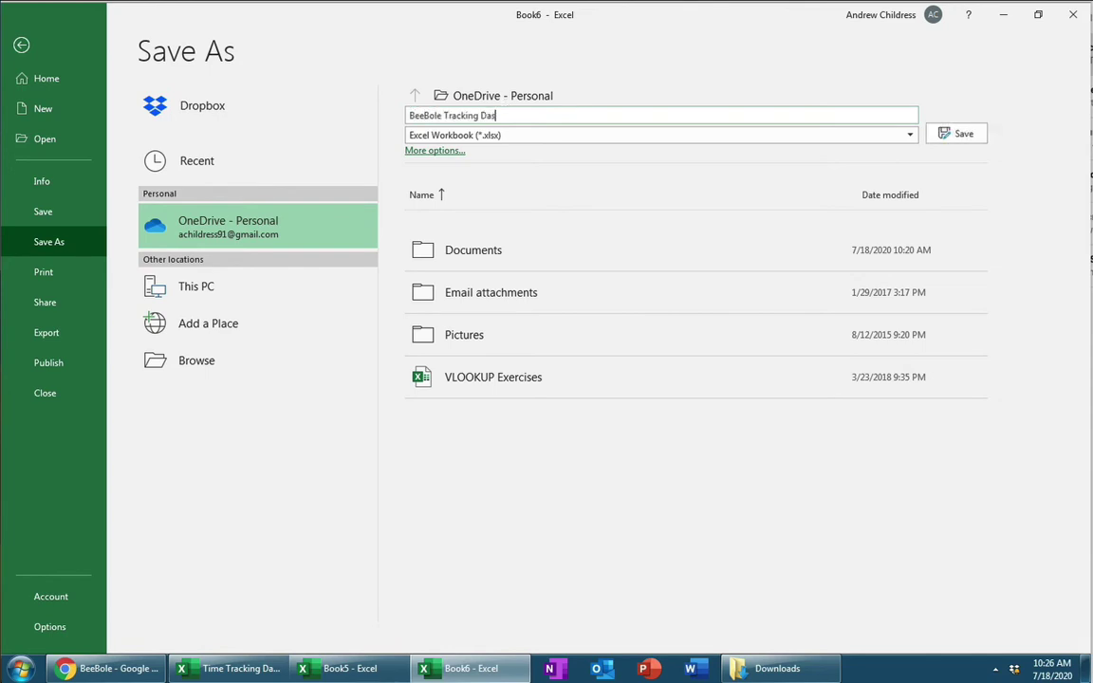
pyautogui.hotkey('ctrl', 'a')
pyautogui.click(559, 116)
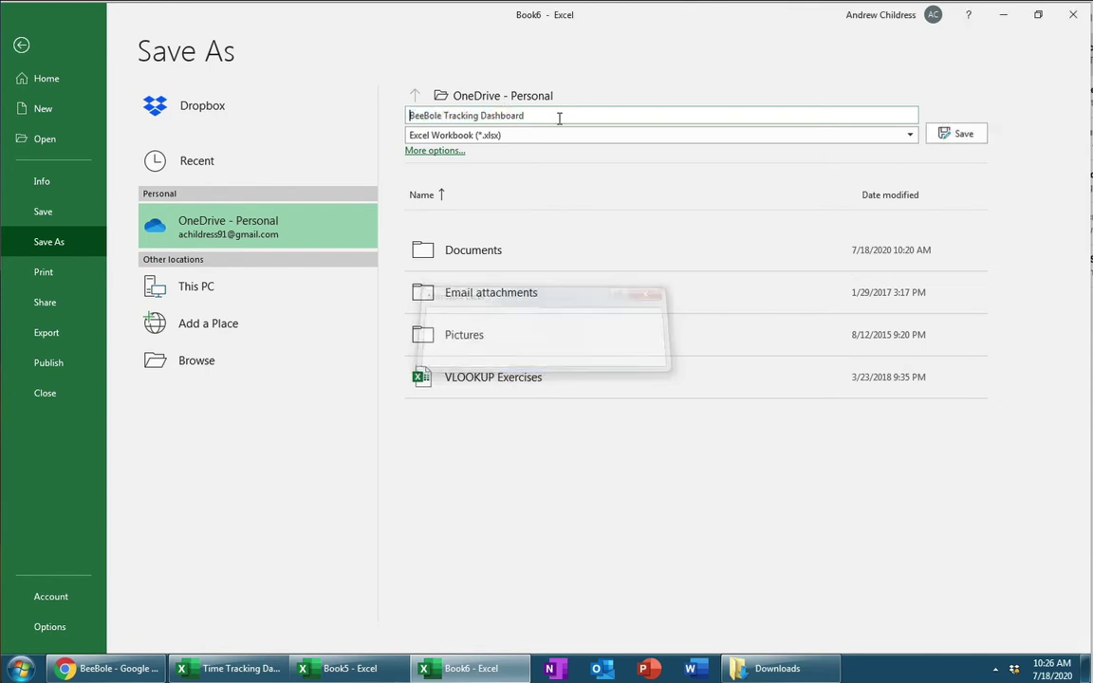
pyautogui.press('Return')
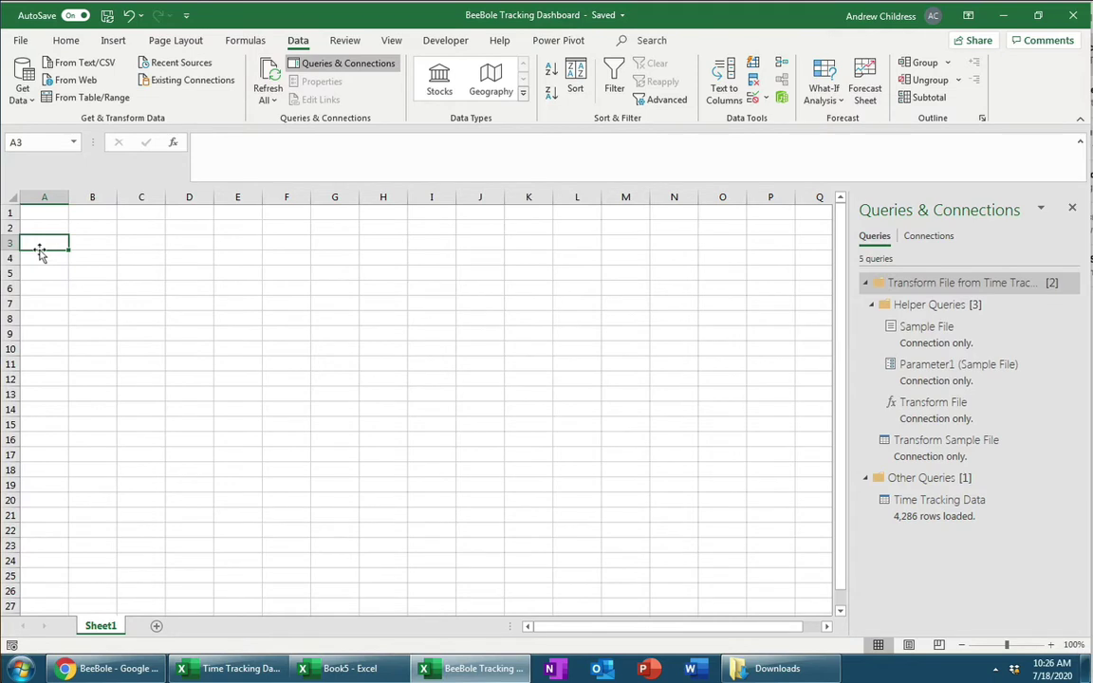
# Close the Queries & Connections pane and open the Time Tracking Data model in Power Pivot's Manage window.
pyautogui.click(1071, 210)
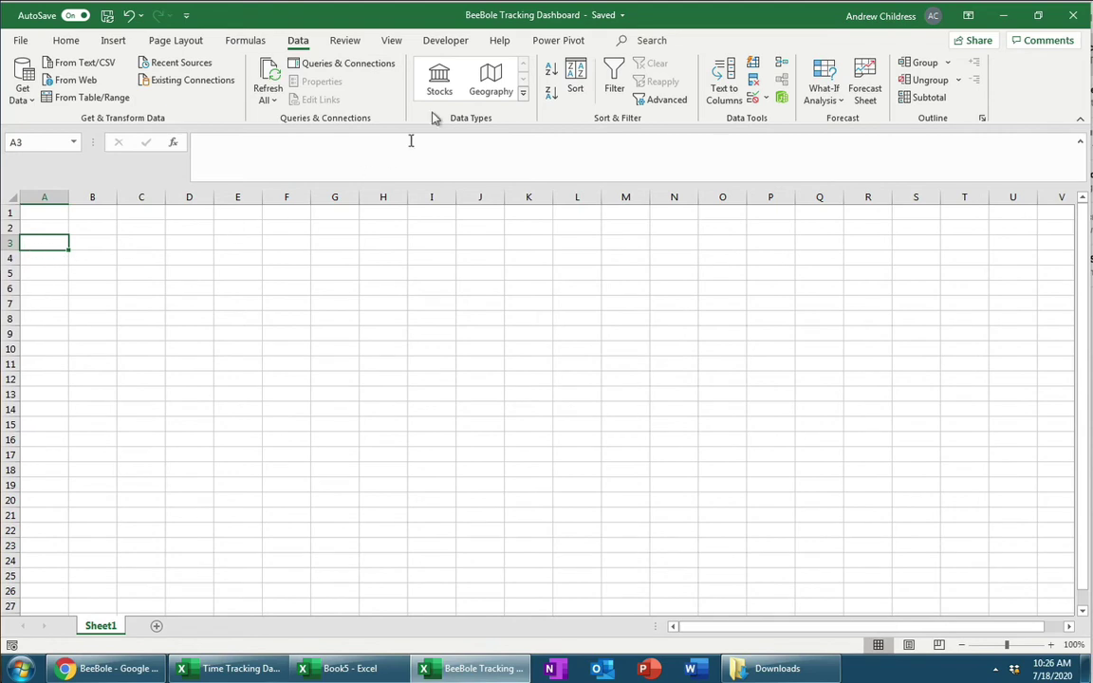
pyautogui.click(554, 43)
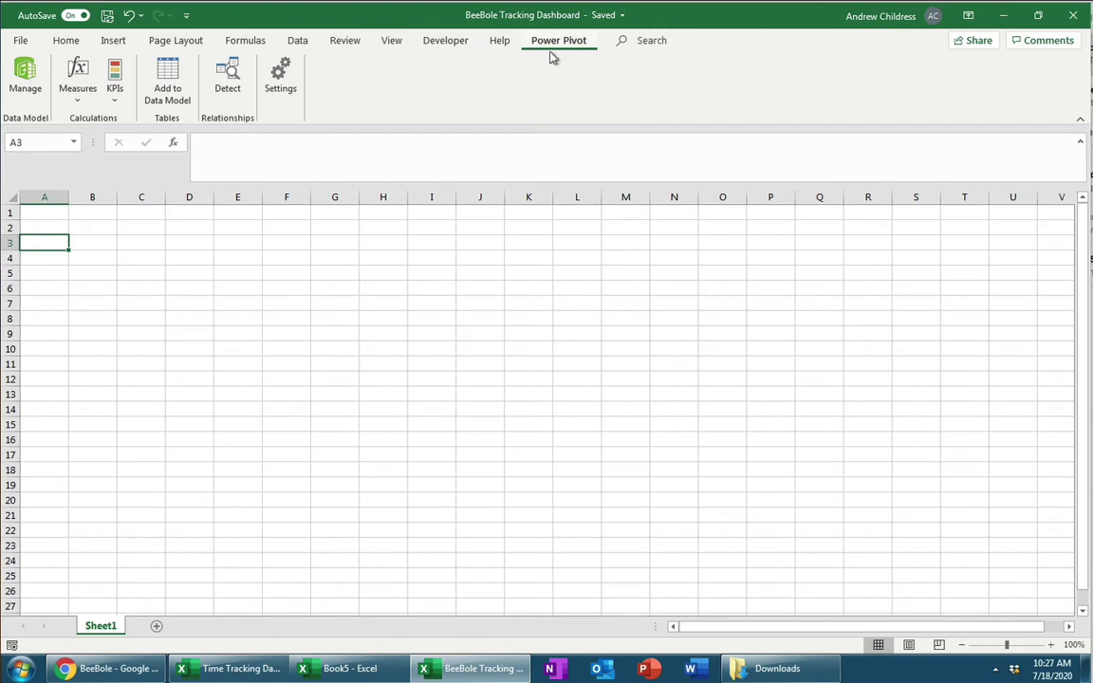
pyautogui.click(23, 93)
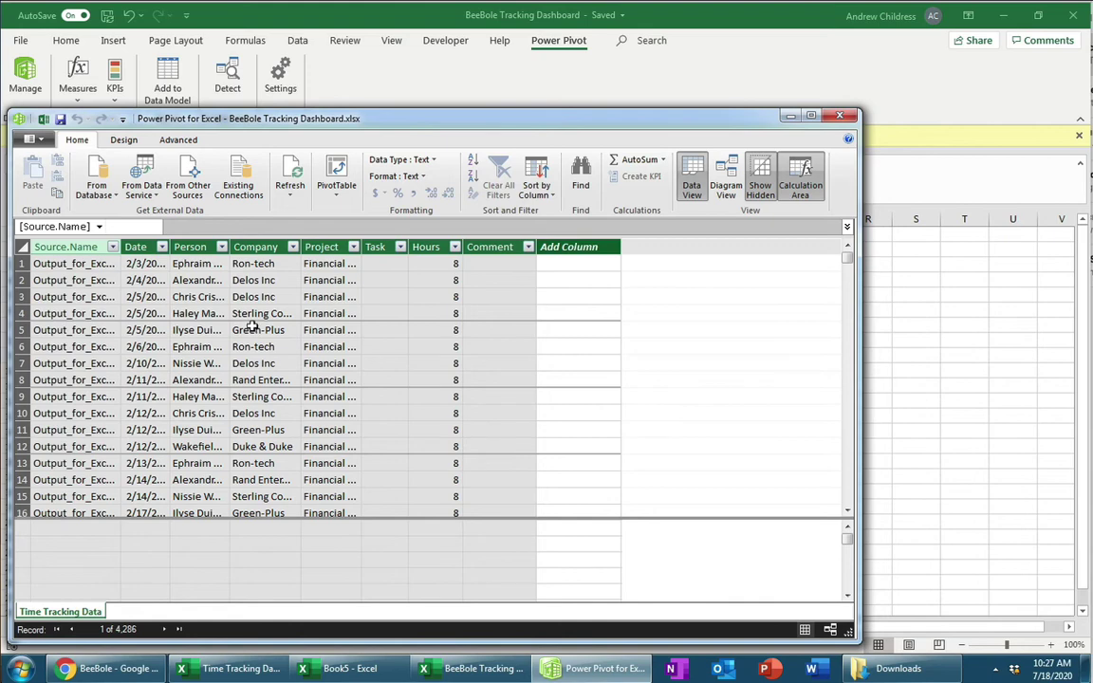
# Insert a PivotTable from the data model on the existing worksheet.
pyautogui.click(343, 171)
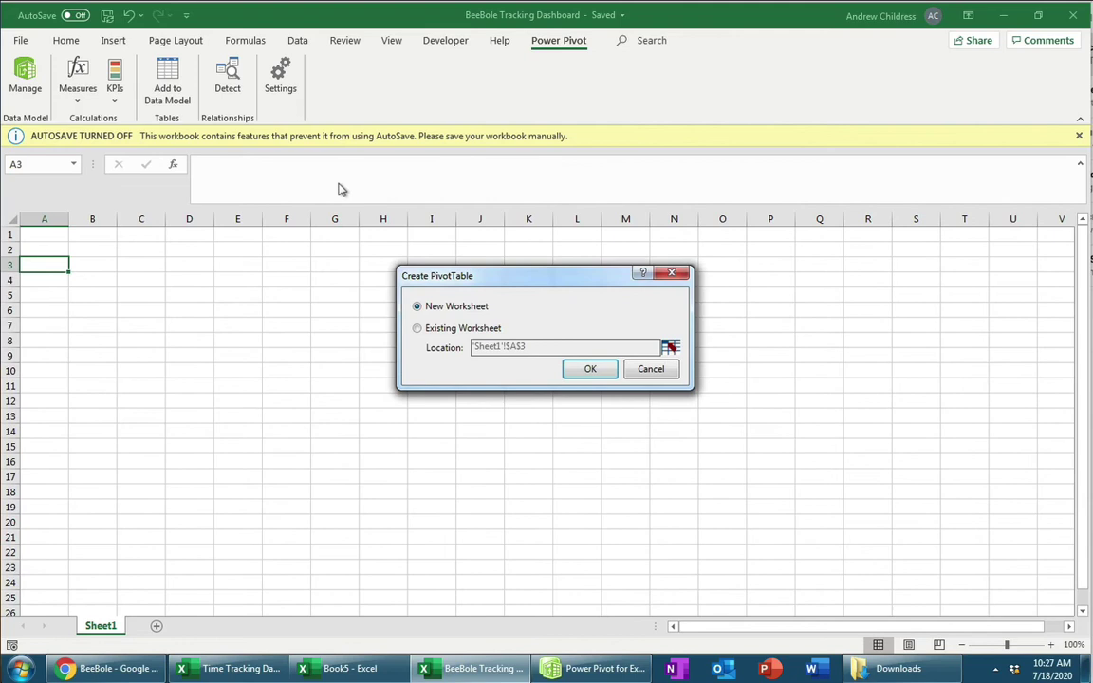
pyautogui.click(448, 332)
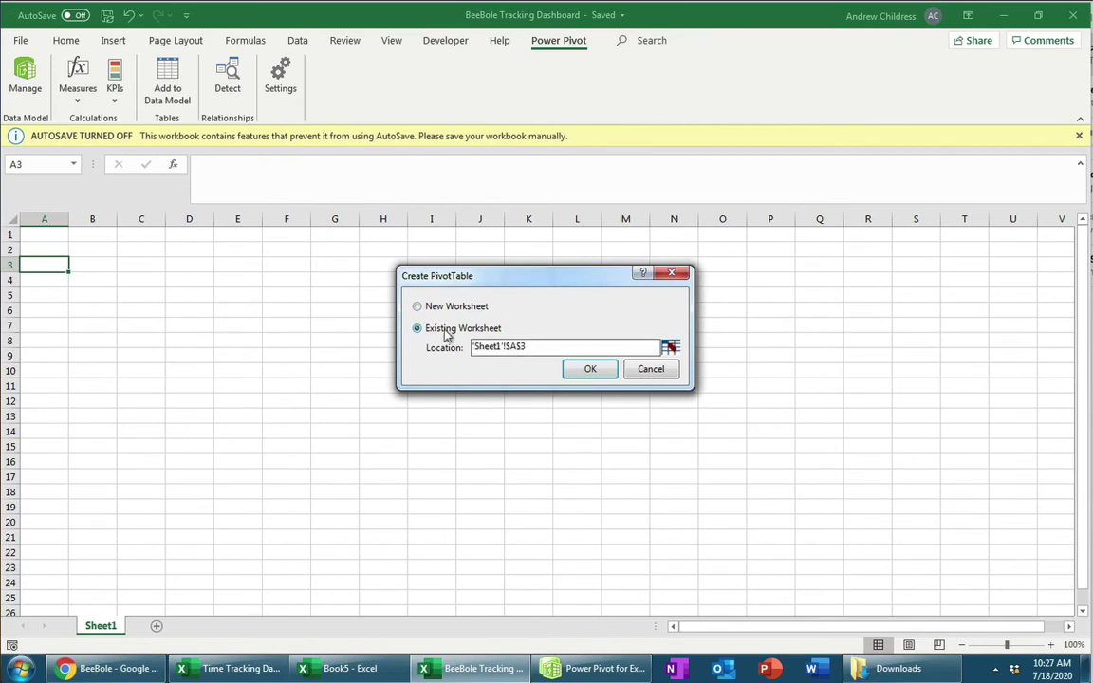
pyautogui.click(586, 367)
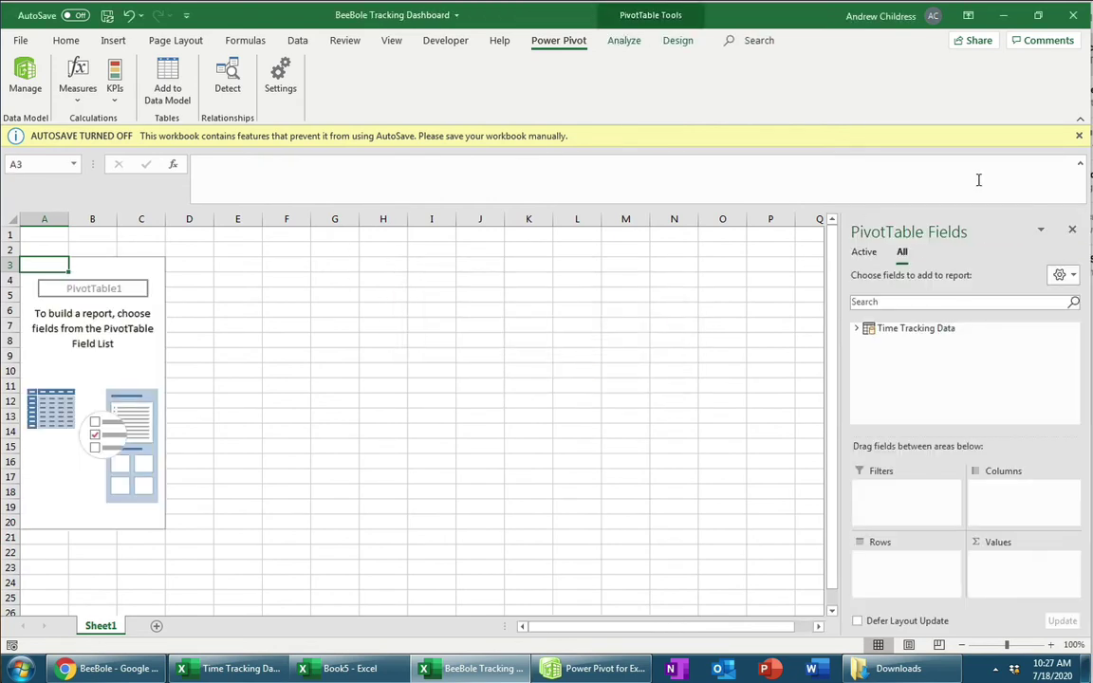
# Dismiss the AutoSave notice and shrink the formula bar to a single line.
pyautogui.click(1079, 136)
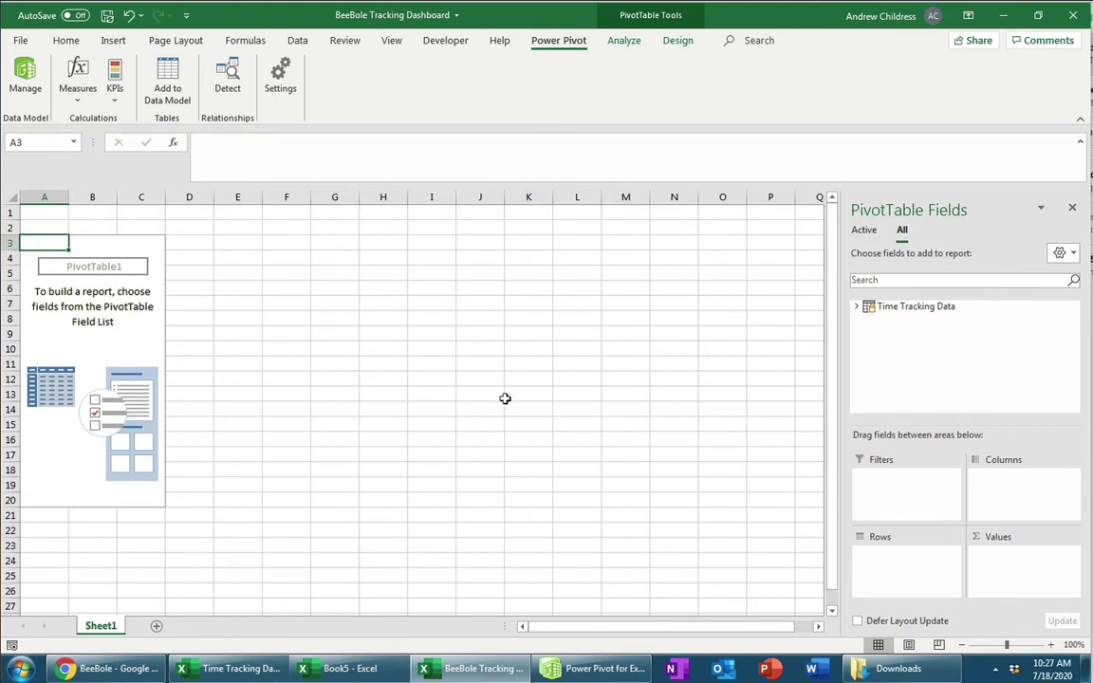
pyautogui.moveTo(441, 183); pyautogui.dragTo(484, 155)
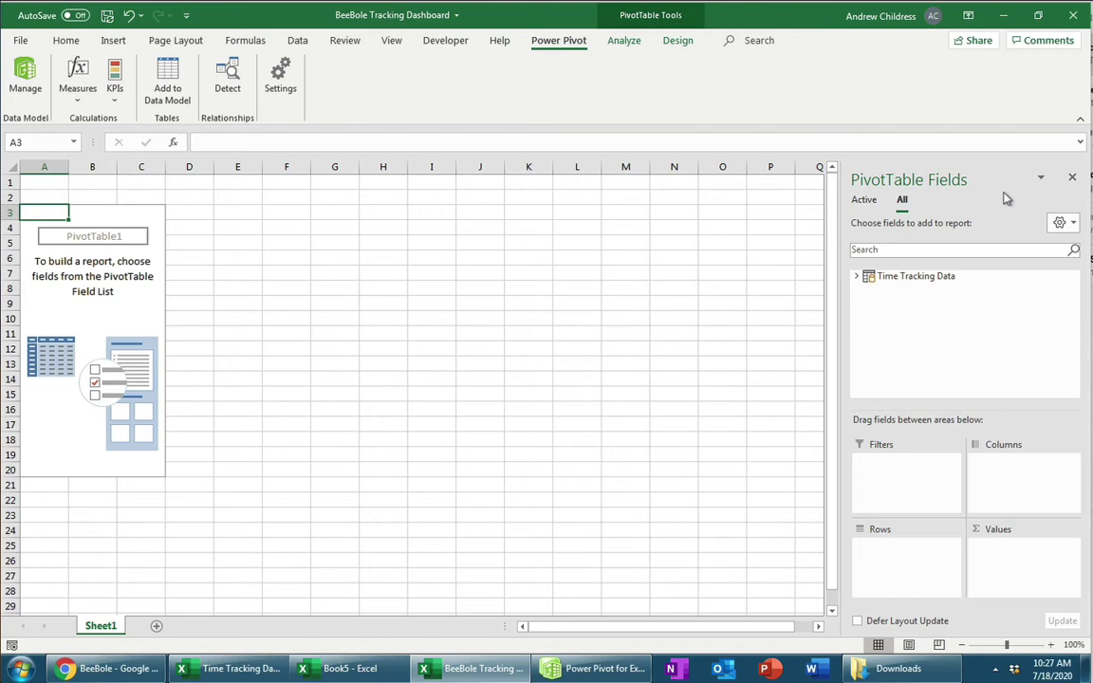
pyautogui.click(626, 47)
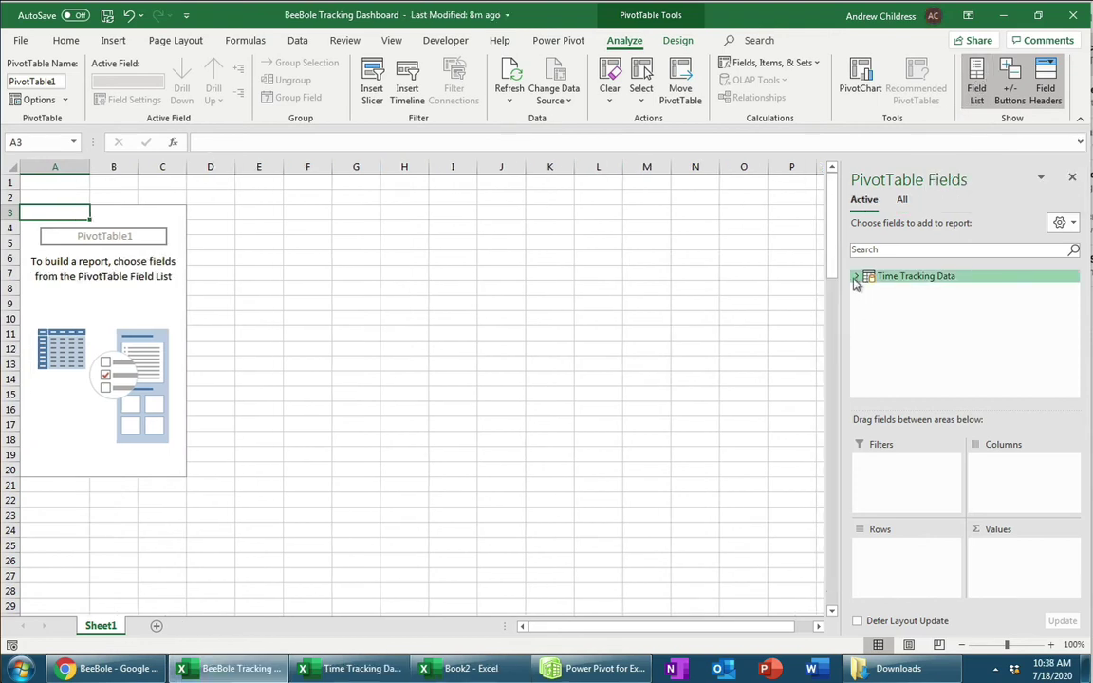
# Expand Time Tracking Data's fields and try Person in Rows, then Columns, then remove it.
pyautogui.click(855, 277)
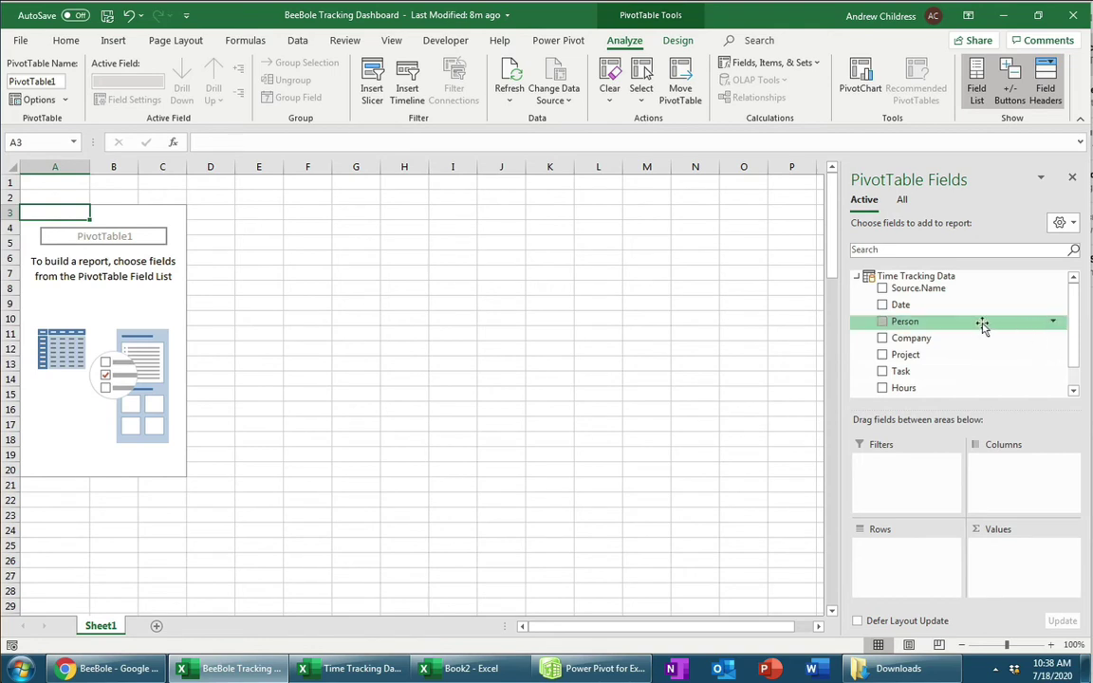
pyautogui.moveTo(873, 320); pyautogui.dragTo(891, 564)
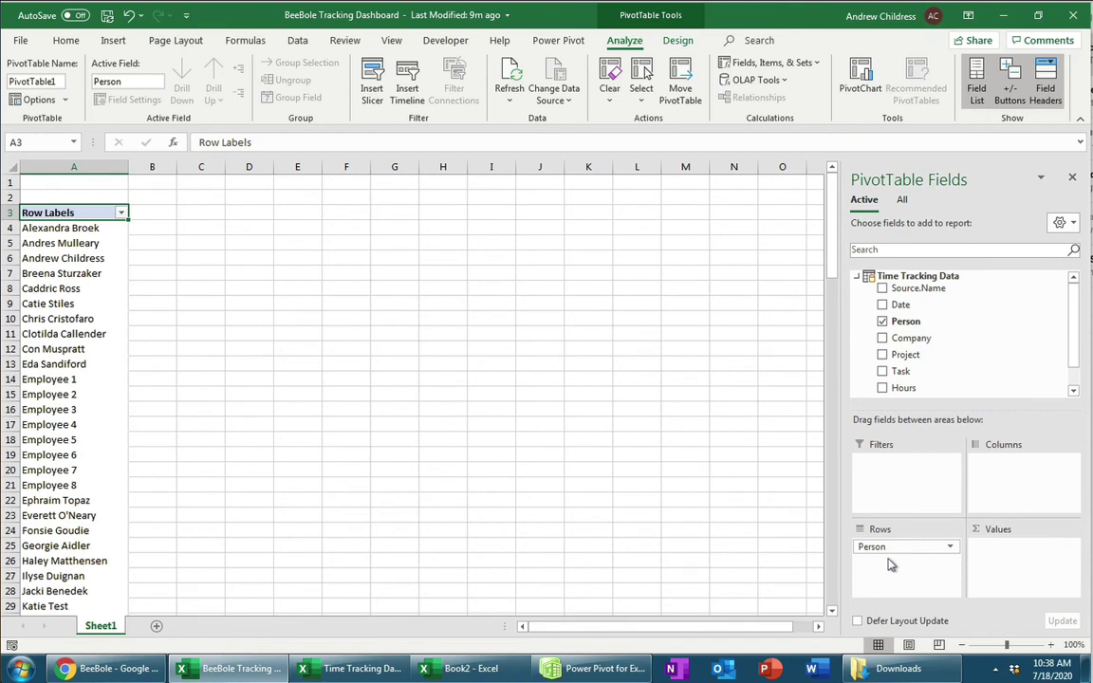
pyautogui.moveTo(889, 549); pyautogui.dragTo(1000, 495)
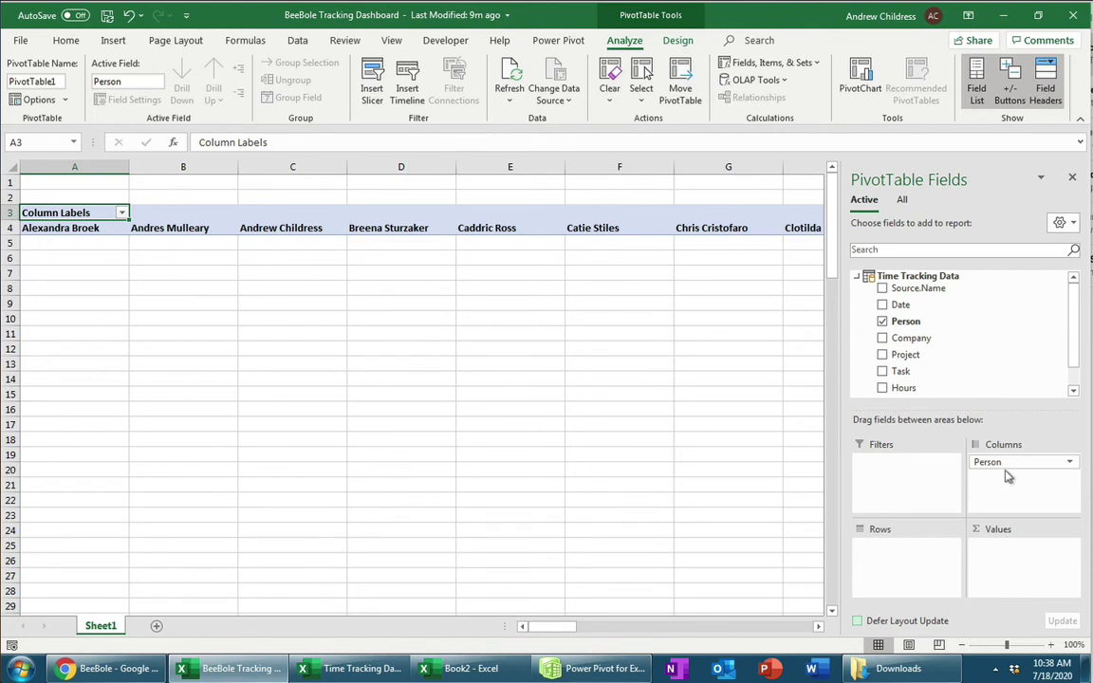
pyautogui.moveTo(992, 463); pyautogui.dragTo(655, 444)
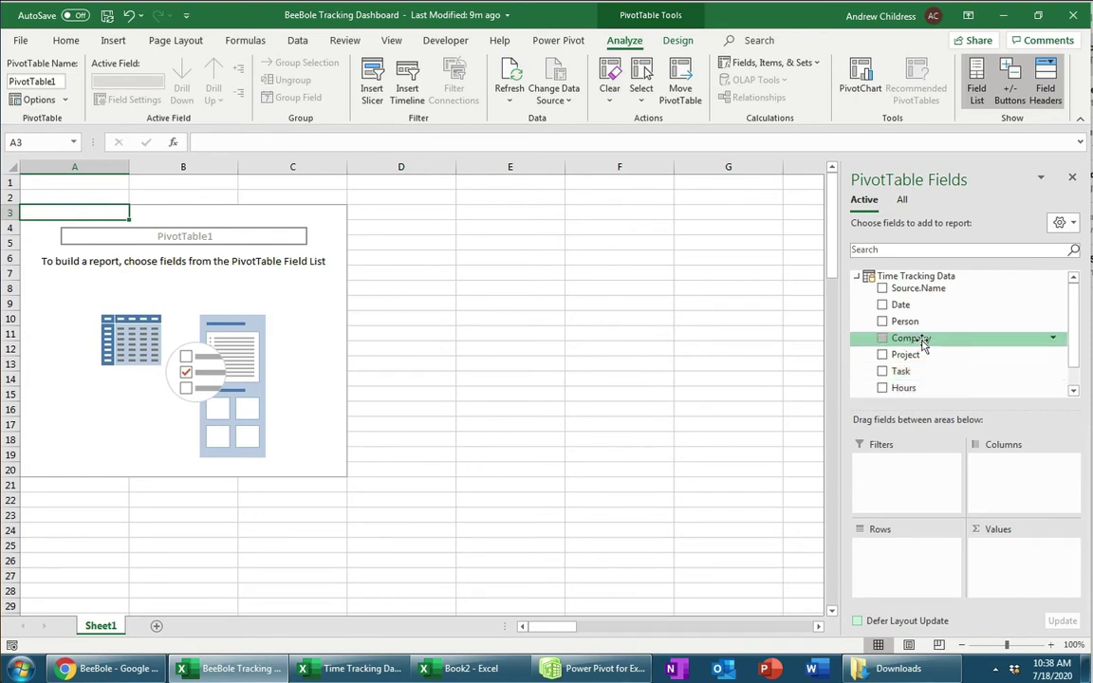
# Put Company in Rows, Sum of Hours in Values, and Project as a report filter.
pyautogui.moveTo(920, 339); pyautogui.dragTo(910, 573)
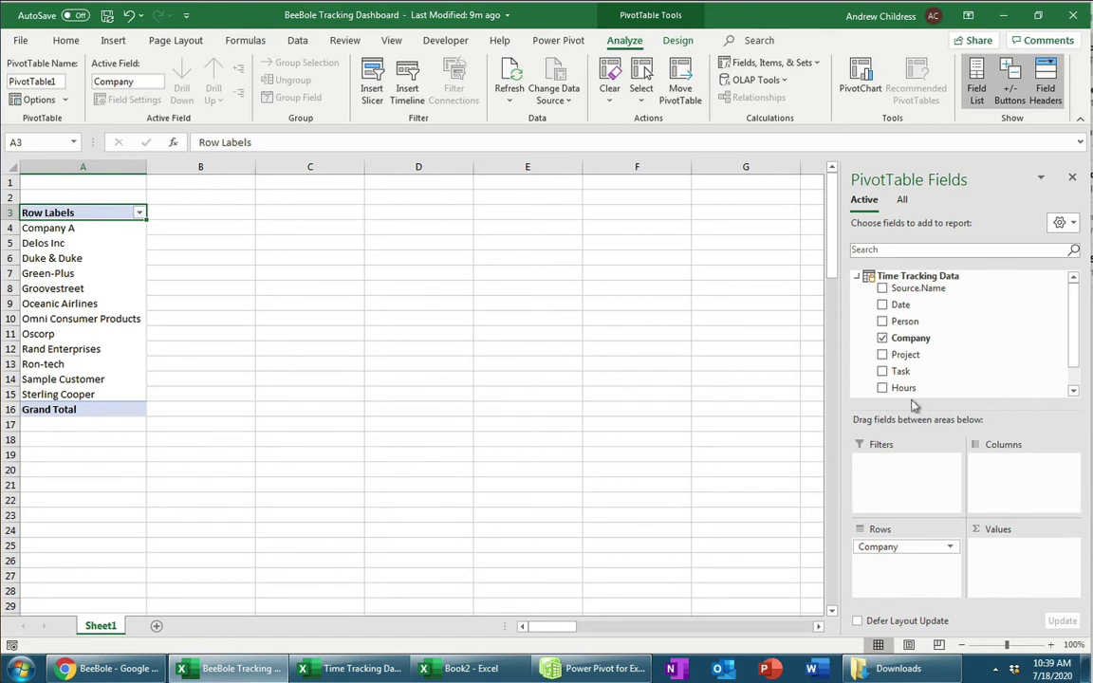
pyautogui.moveTo(906, 388); pyautogui.dragTo(1042, 567)
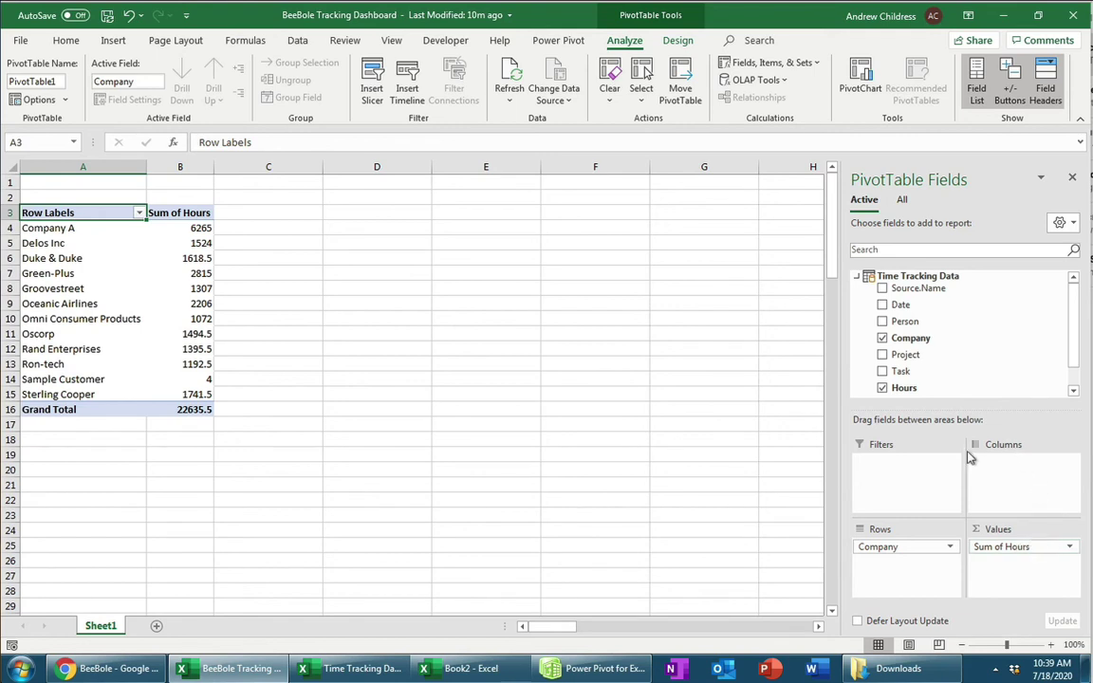
pyautogui.moveTo(906, 354); pyautogui.dragTo(920, 568)
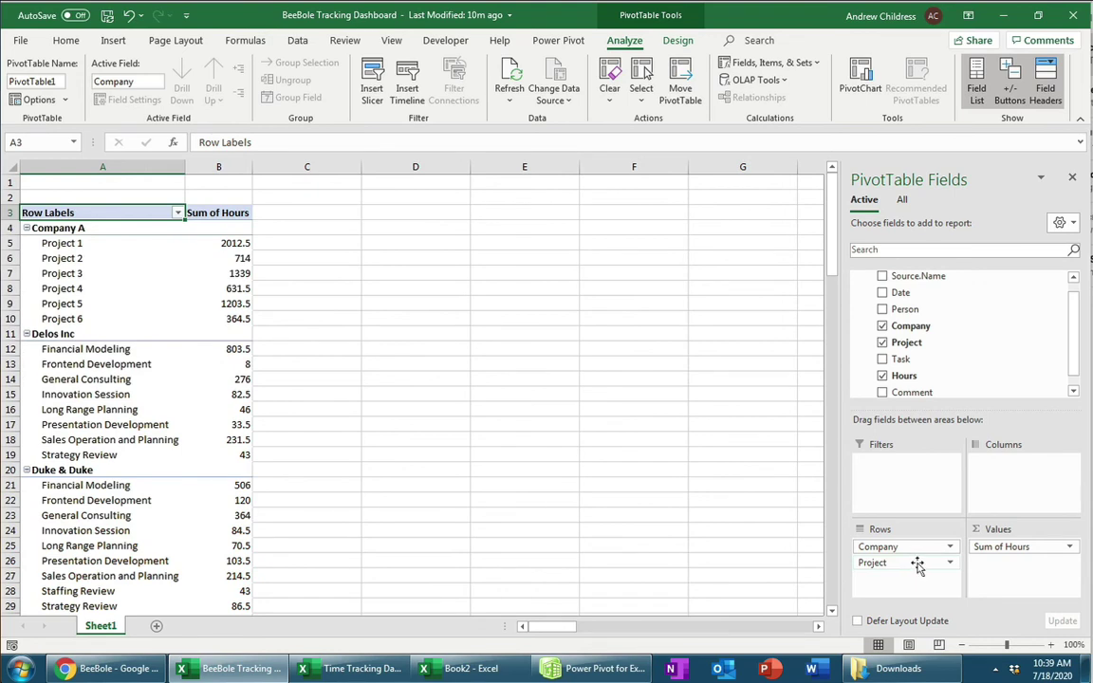
pyautogui.moveTo(918, 566); pyautogui.dragTo(913, 567)
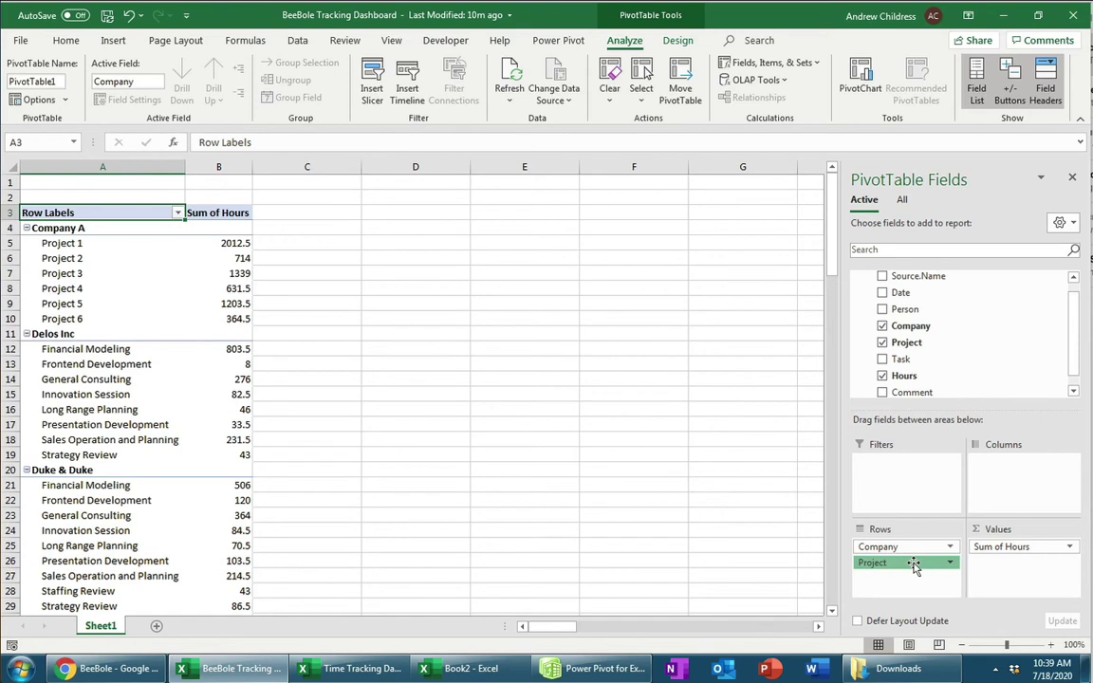
pyautogui.moveTo(913, 566); pyautogui.dragTo(923, 496)
# Filter the PivotTable to the Long Range Planning project, then reset the Project filter to All.
pyautogui.click(207, 183)
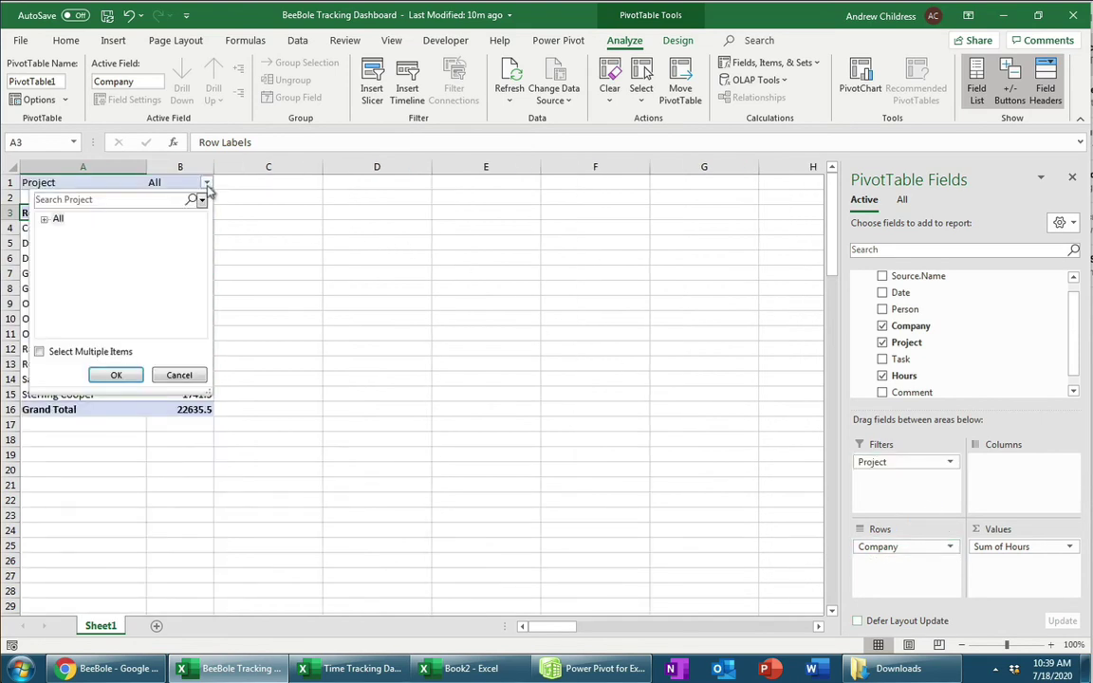
pyautogui.click(45, 220)
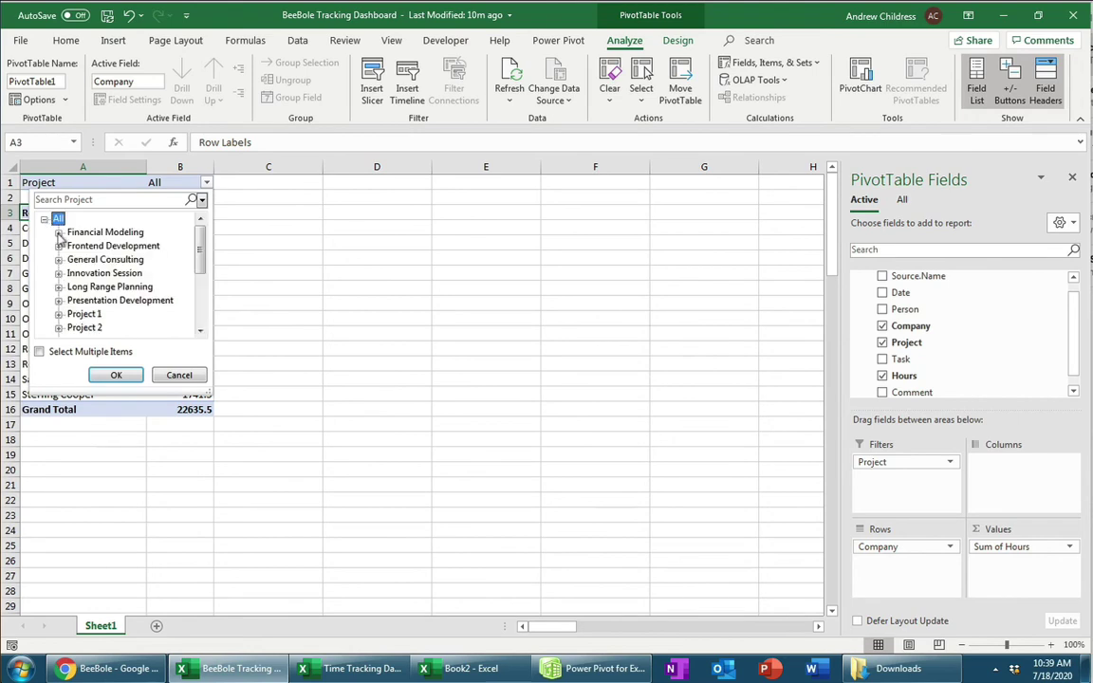
pyautogui.click(139, 287)
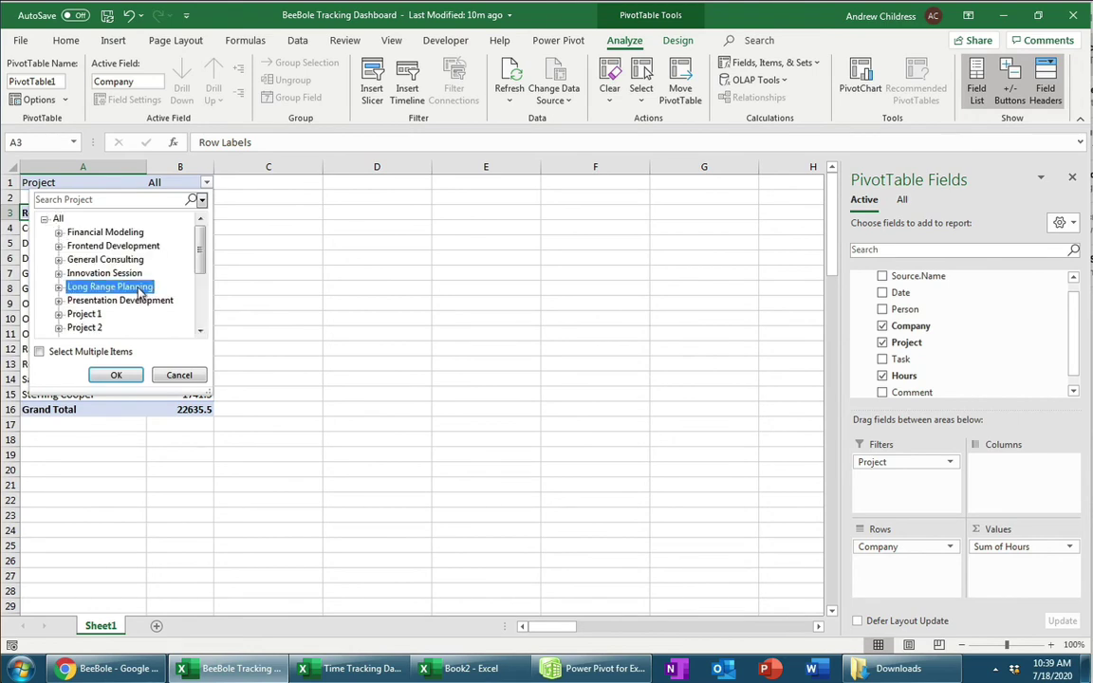
pyautogui.click(121, 374)
pyautogui.click(453, 369)
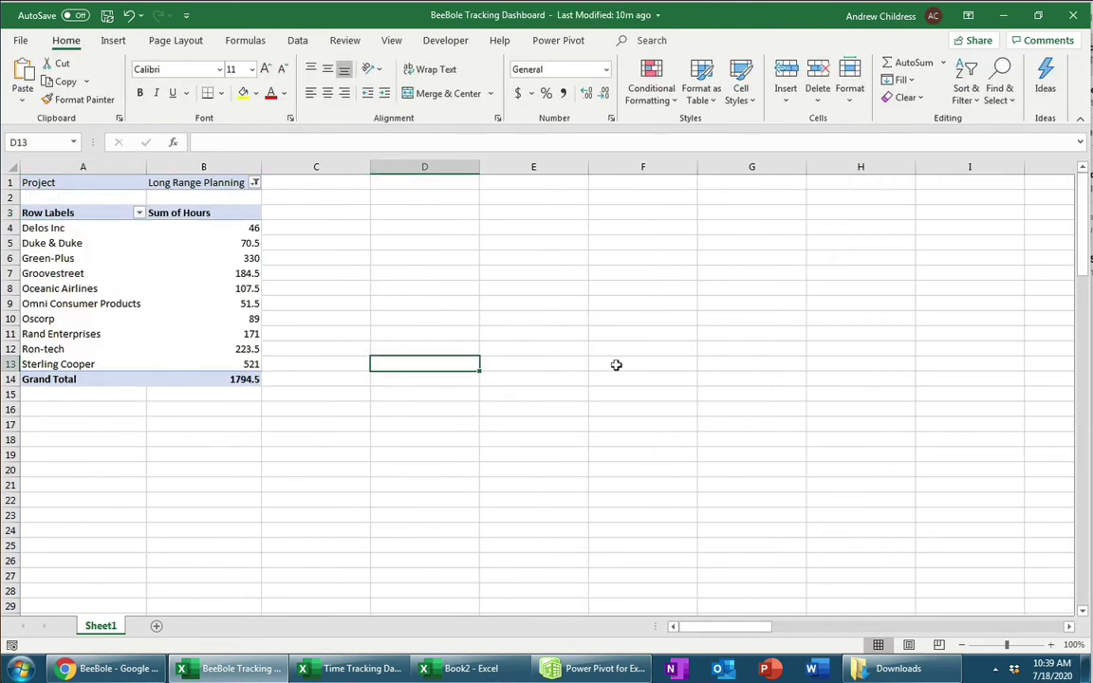
pyautogui.click(164, 272)
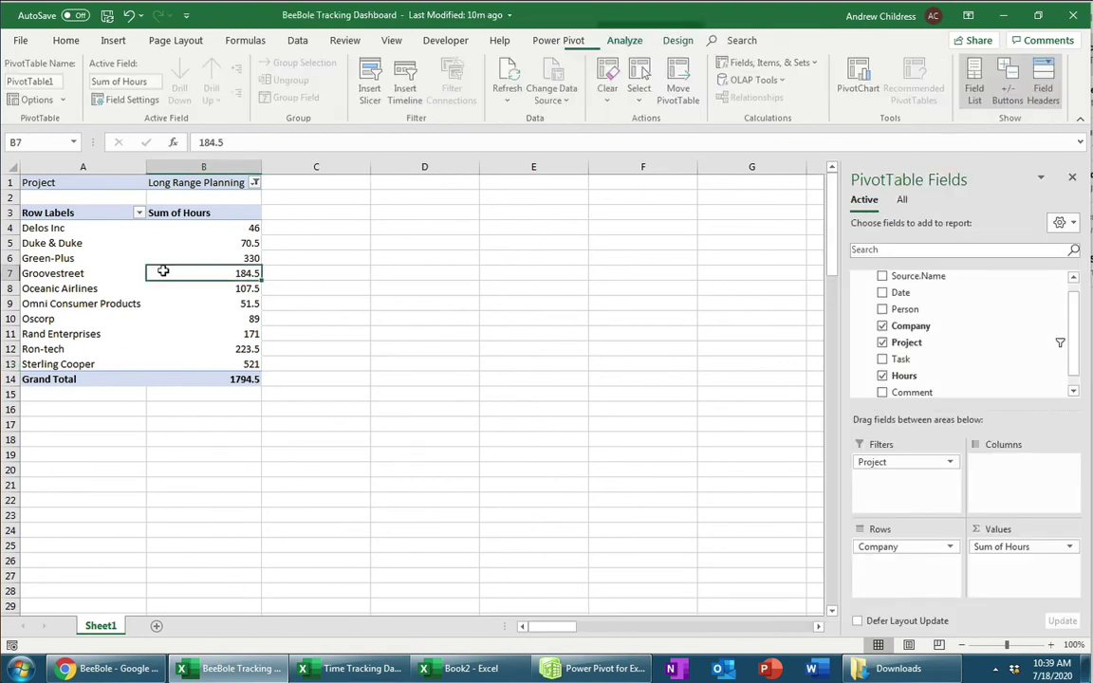
pyautogui.click(255, 182)
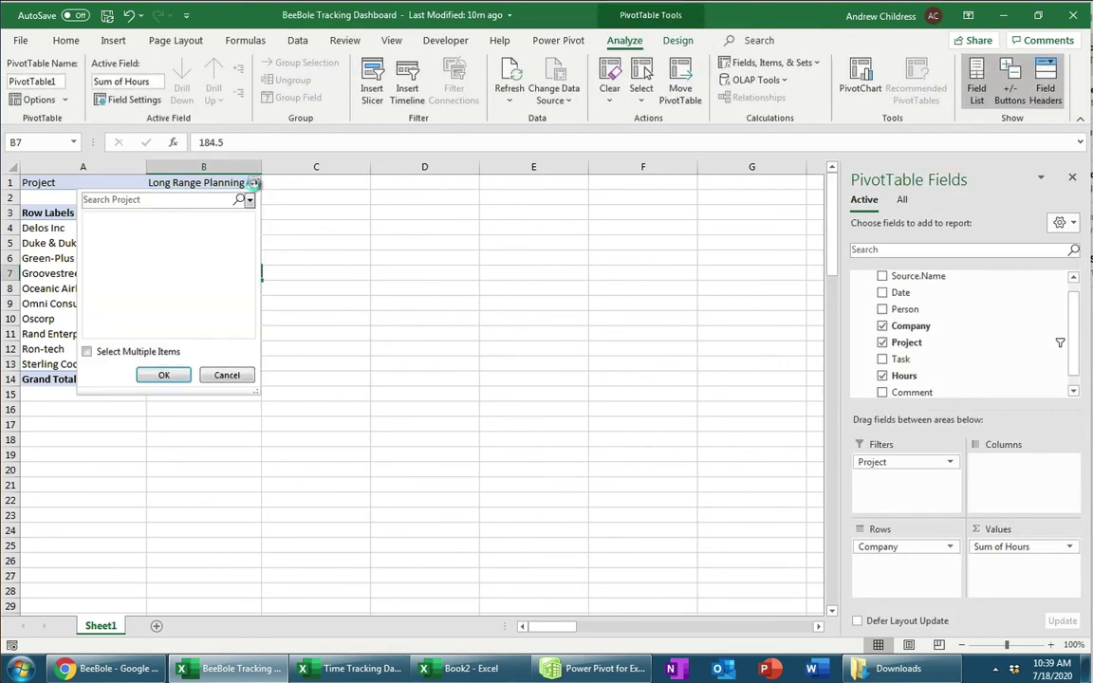
pyautogui.moveTo(244, 280); pyautogui.dragTo(245, 245)
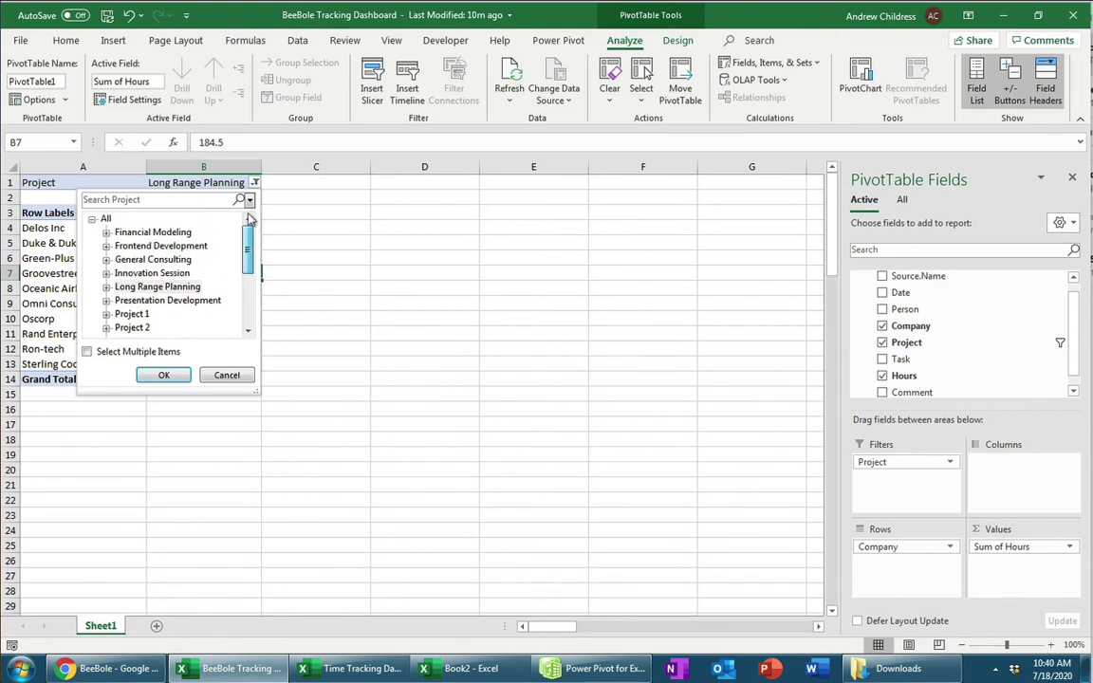
pyautogui.click(108, 220)
pyautogui.click(164, 375)
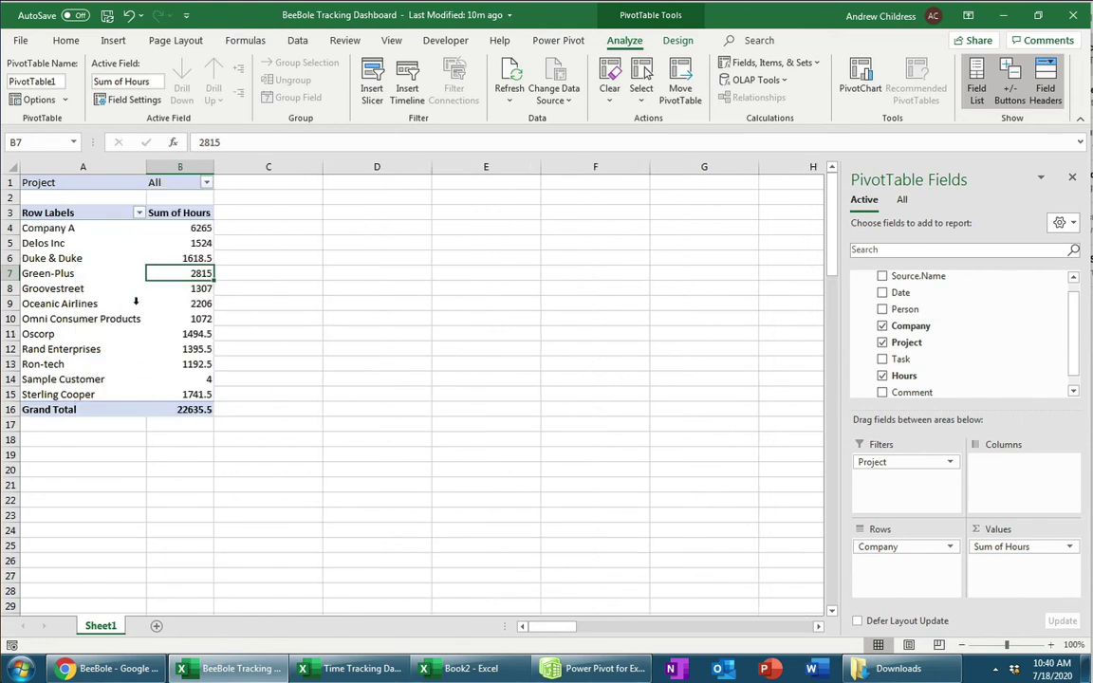
pyautogui.click(180, 258)
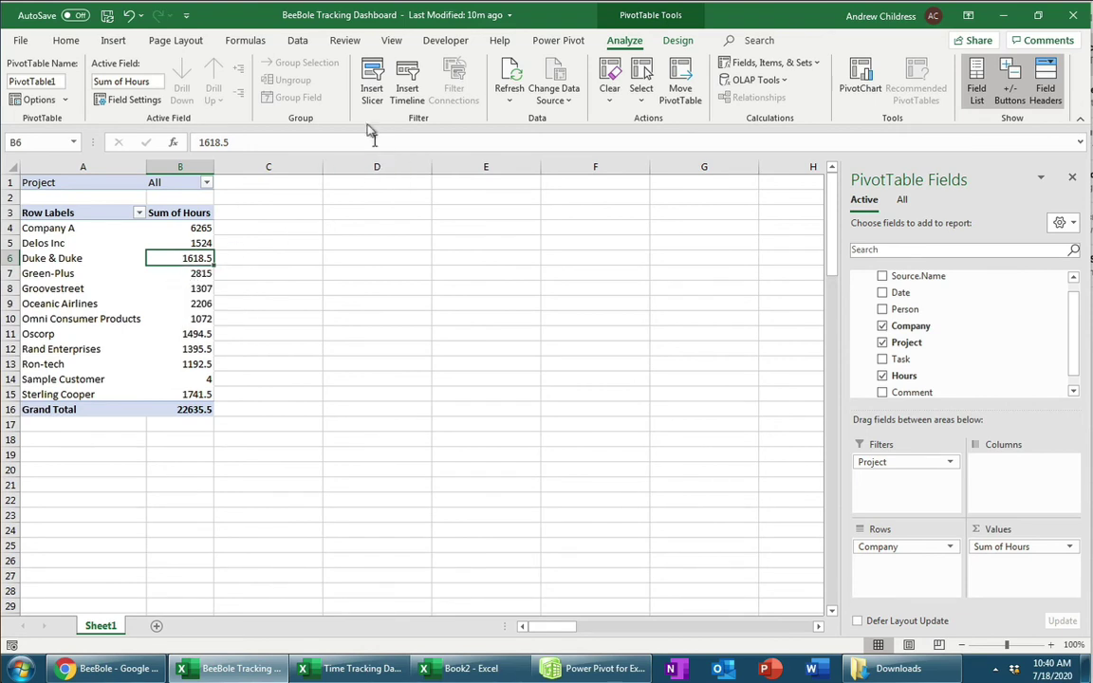
# Insert Company, Date, Person and Project slicers for the PivotTable.
pyautogui.click(372, 81)
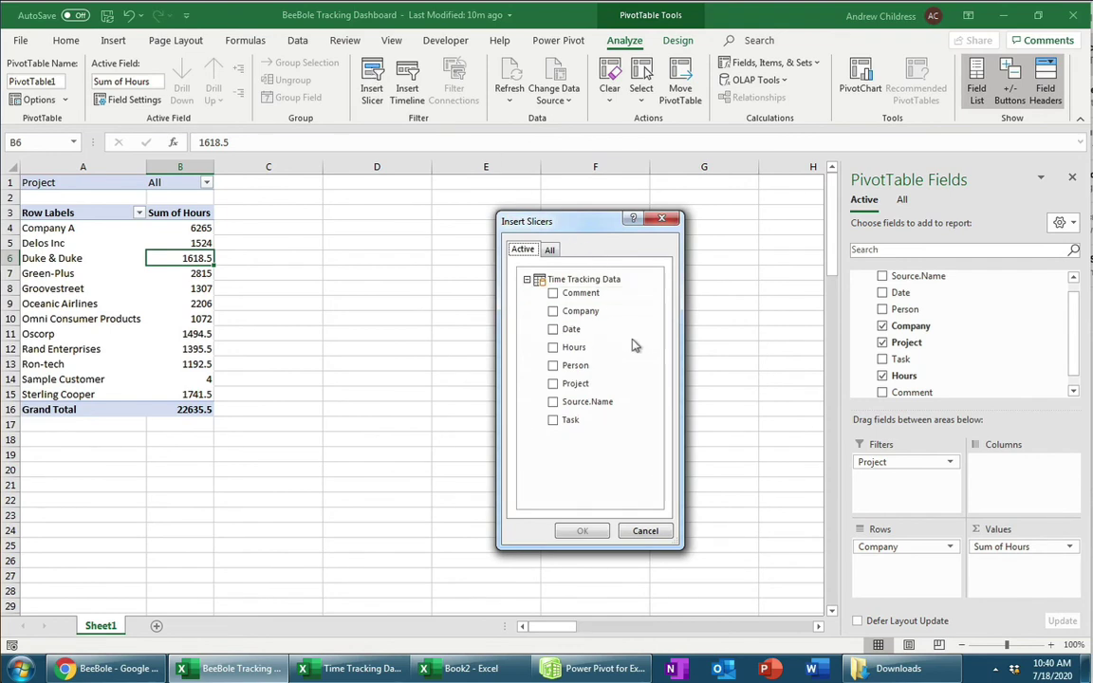
pyautogui.click(558, 314)
pyautogui.click(558, 333)
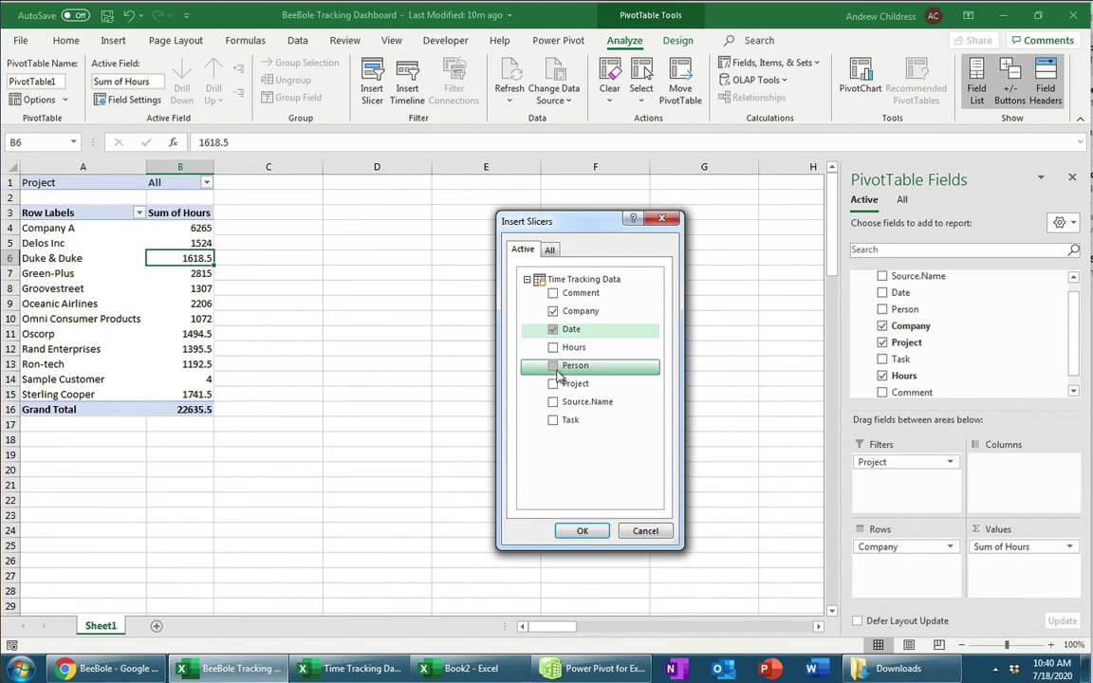
pyautogui.click(556, 368)
pyautogui.click(556, 386)
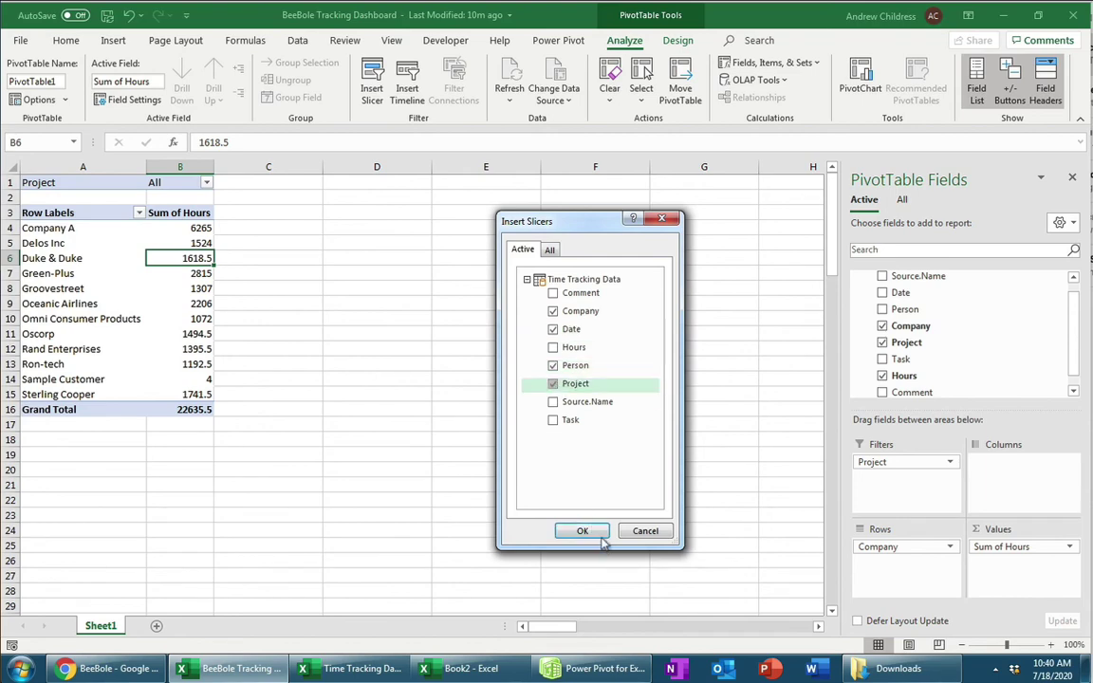
pyautogui.click(583, 530)
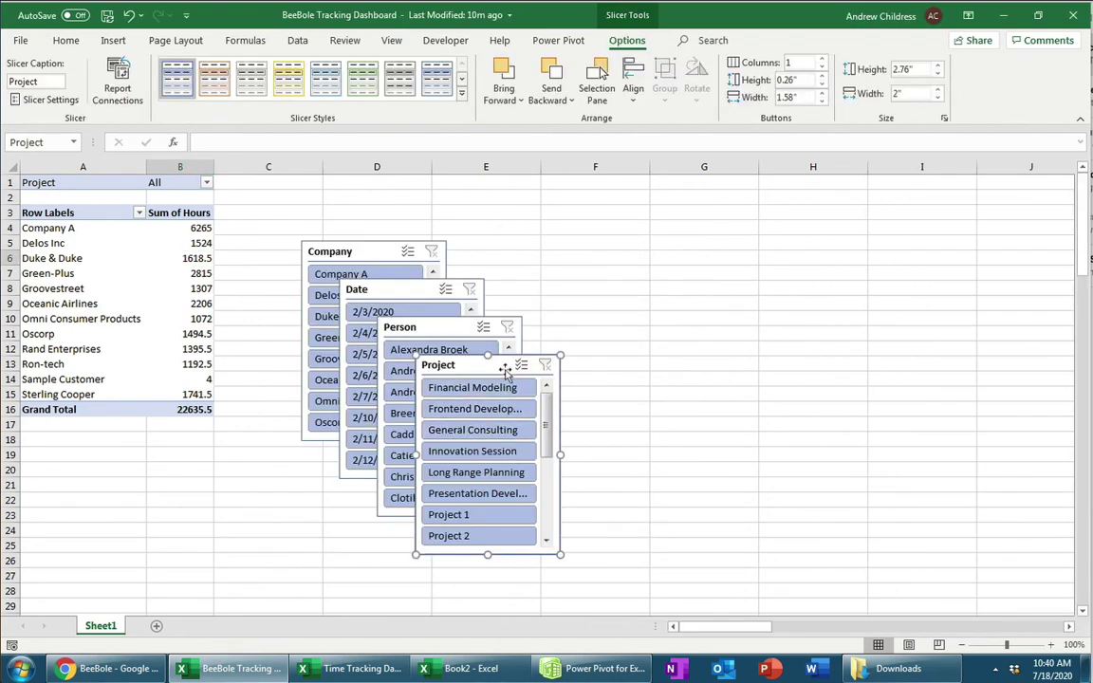
# Arrange the Company, Person, Project and Date slicers side by side in a row.
pyautogui.moveTo(505, 367); pyautogui.dragTo(759, 239)
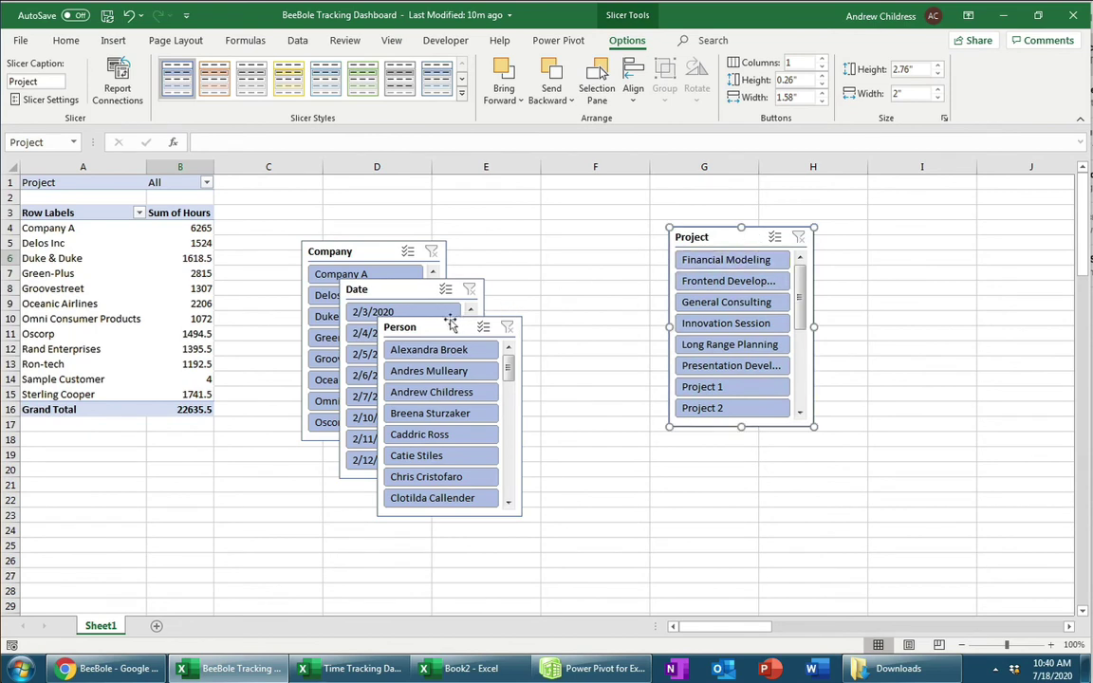
pyautogui.moveTo(450, 321); pyautogui.dragTo(583, 237)
pyautogui.moveTo(371, 251); pyautogui.dragTo(440, 242)
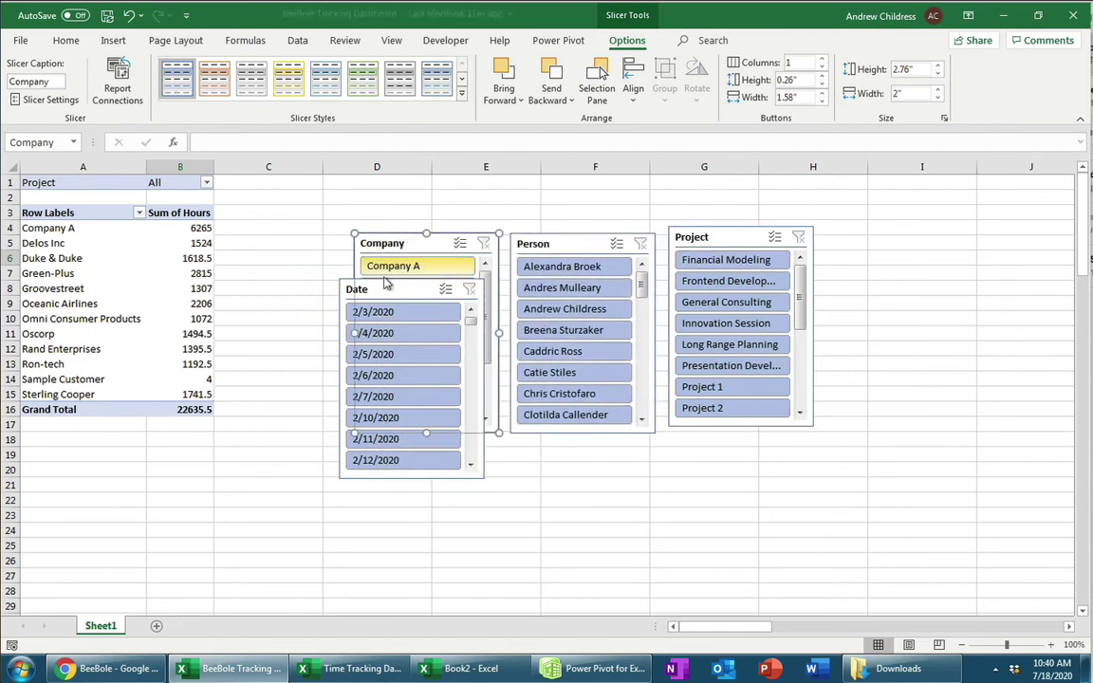
pyautogui.moveTo(346, 287); pyautogui.dragTo(835, 237)
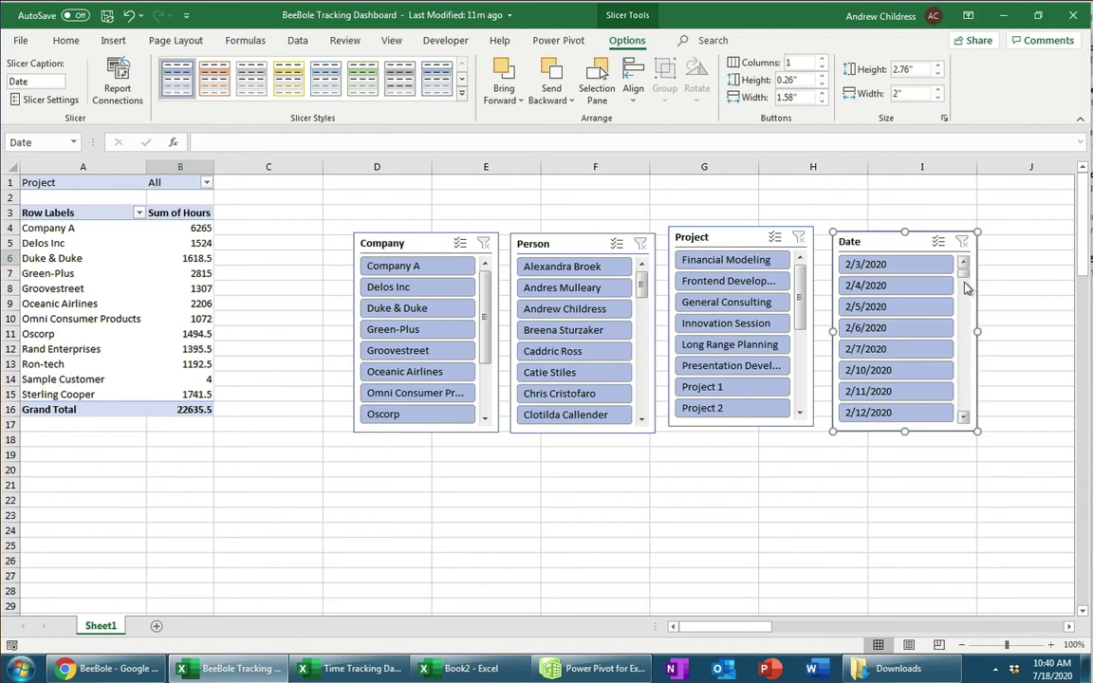
pyautogui.moveTo(964, 275); pyautogui.dragTo(962, 389)
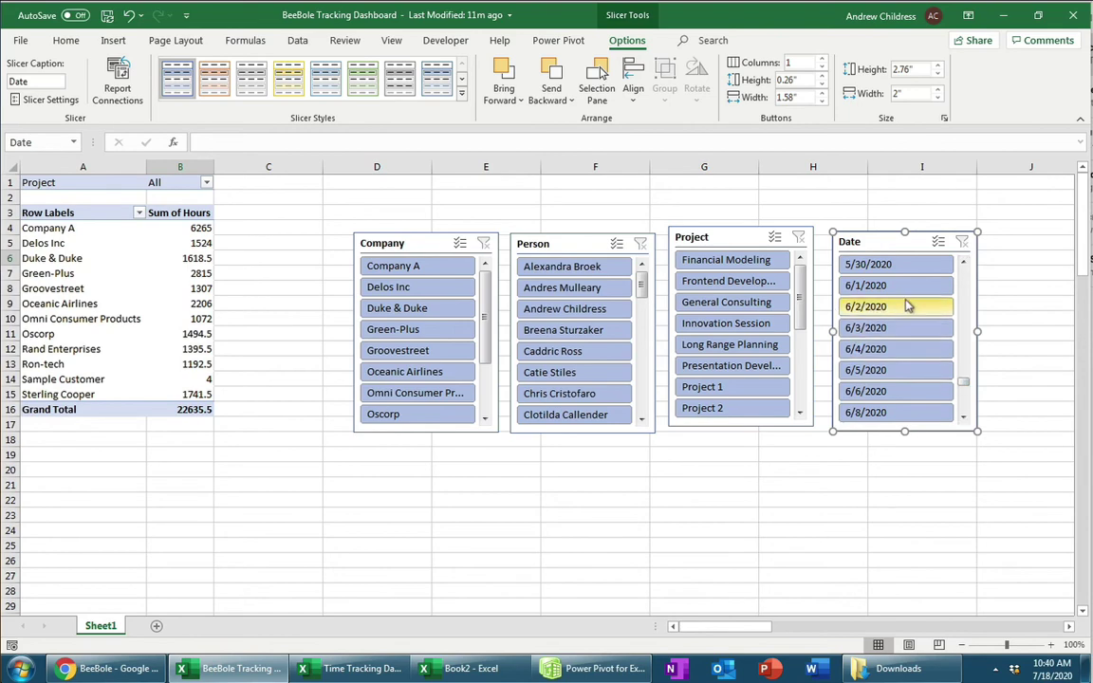
pyautogui.click(917, 286)
pyautogui.press('Escape')
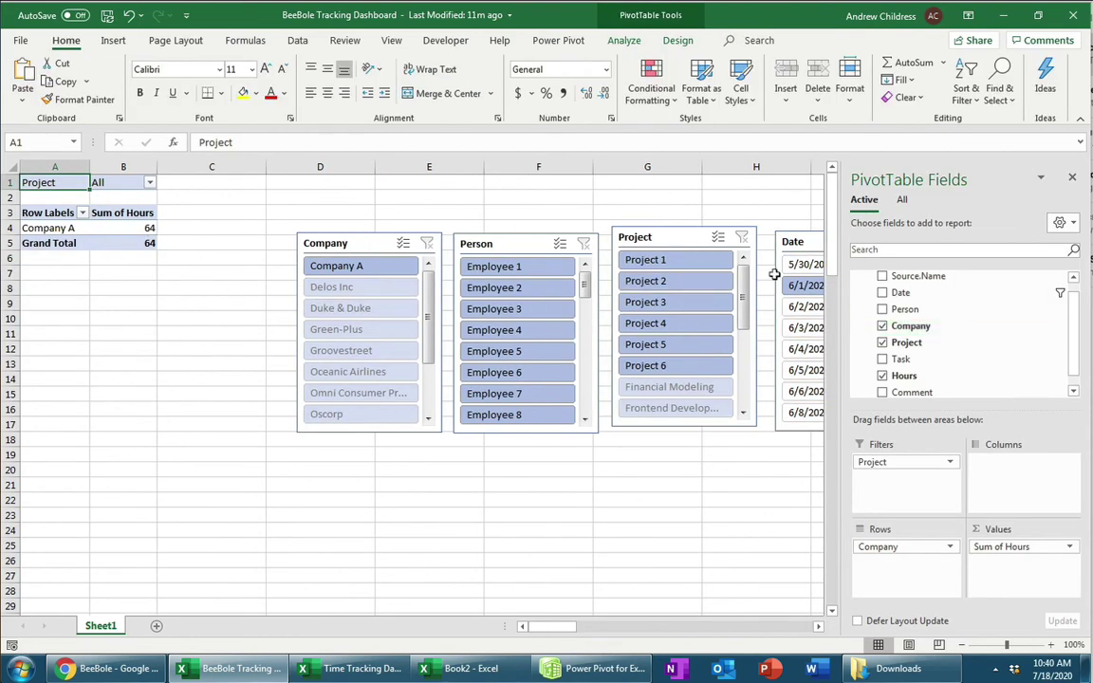
pyautogui.click(1073, 177)
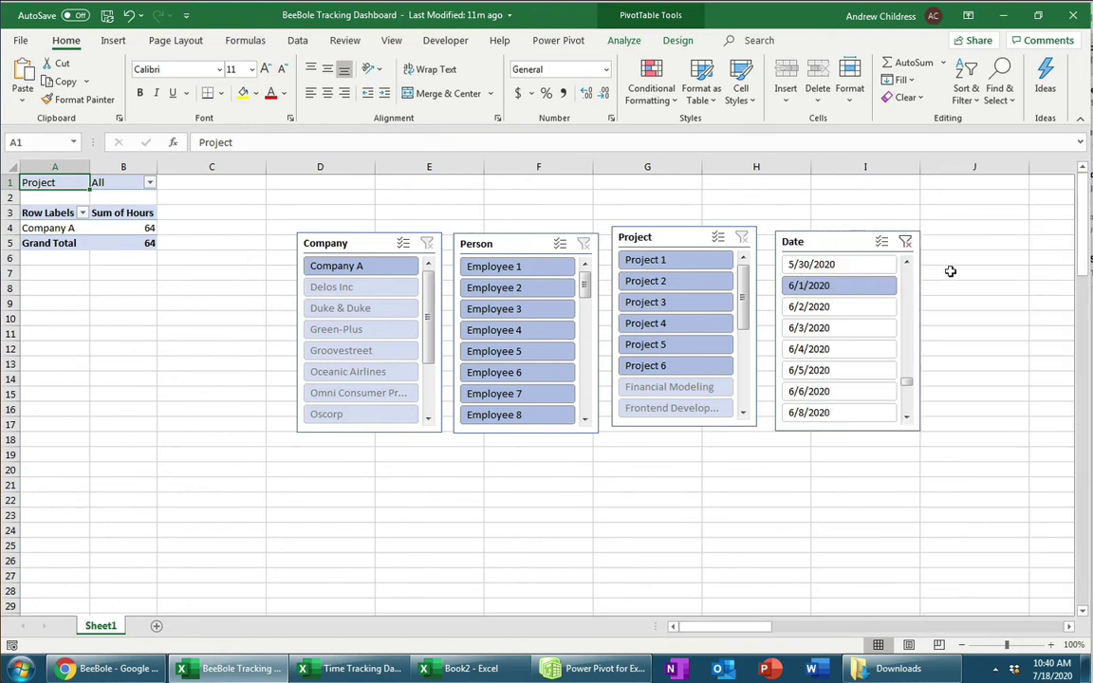
pyautogui.click(906, 418)
pyautogui.click(907, 418)
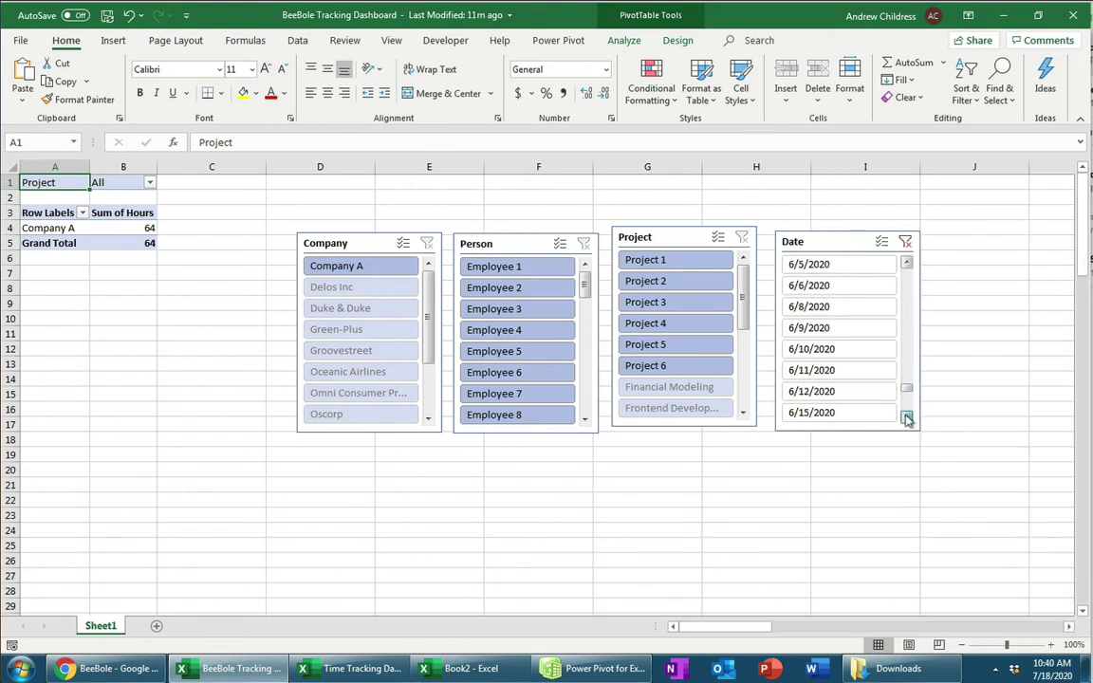
pyautogui.click(907, 418)
pyautogui.click(907, 418)
pyautogui.click(907, 419)
pyautogui.click(907, 418)
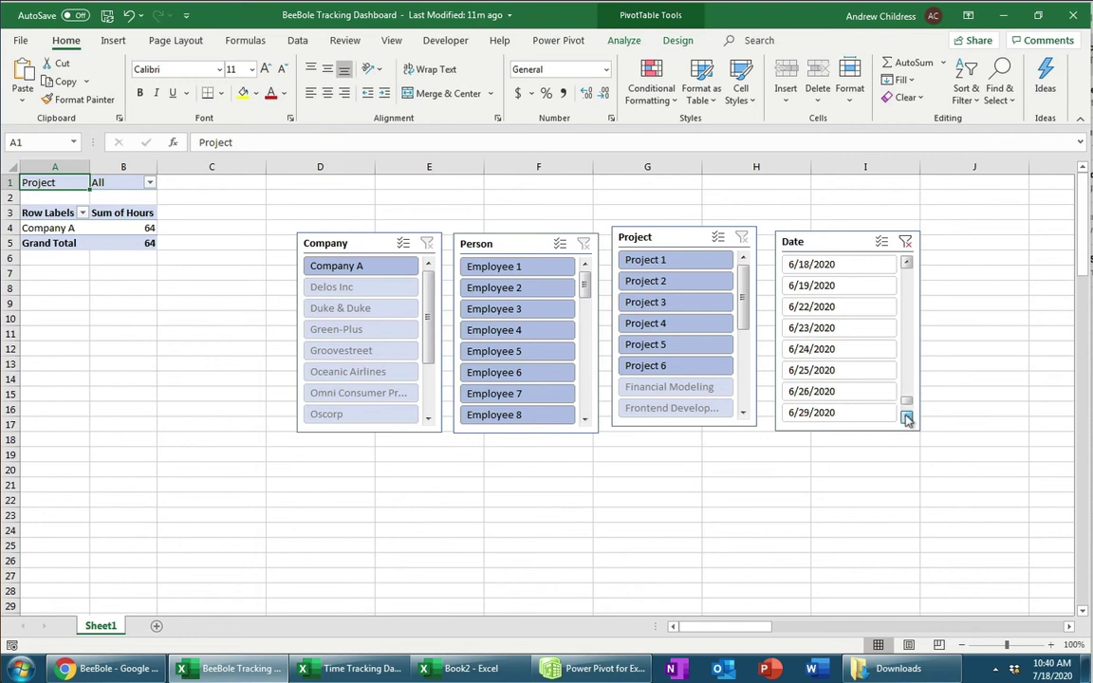
pyautogui.click(907, 419)
pyautogui.click(907, 418)
pyautogui.click(908, 418)
pyautogui.moveTo(835, 265); pyautogui.dragTo(839, 368)
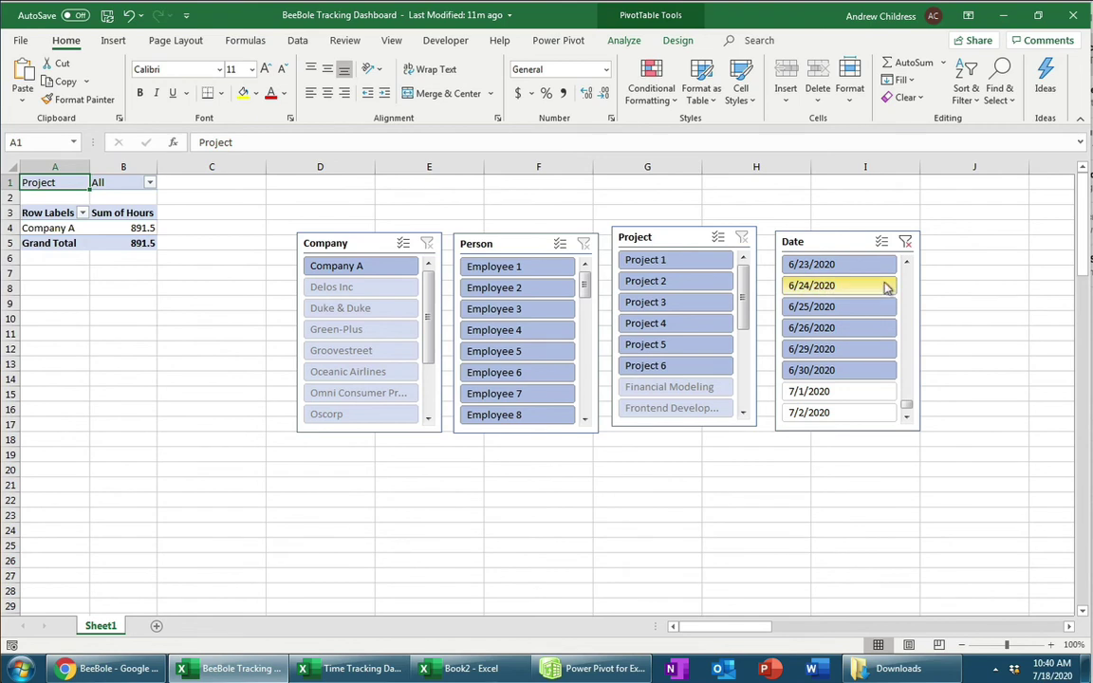
pyautogui.click(907, 243)
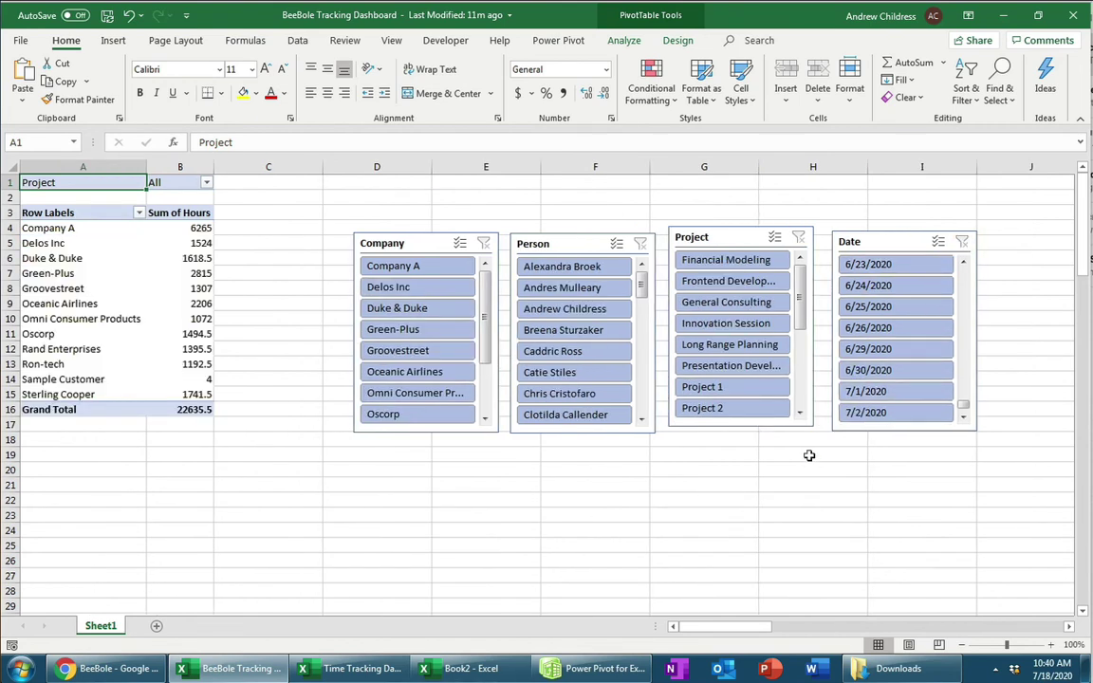
pyautogui.click(576, 313)
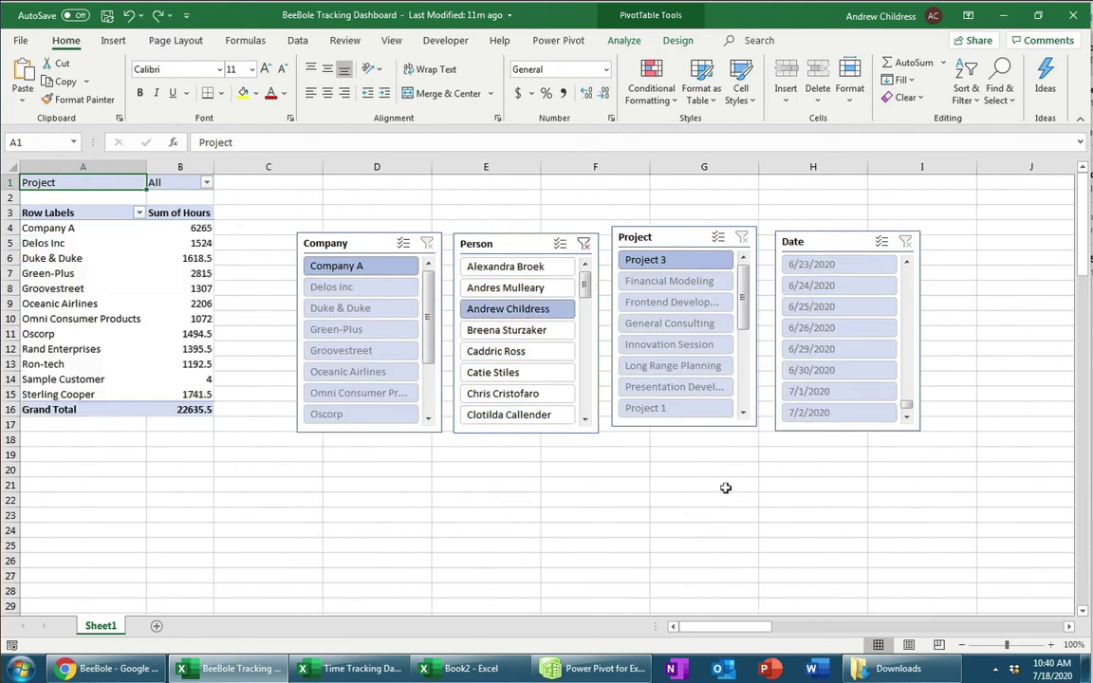
pyautogui.click(600, 394)
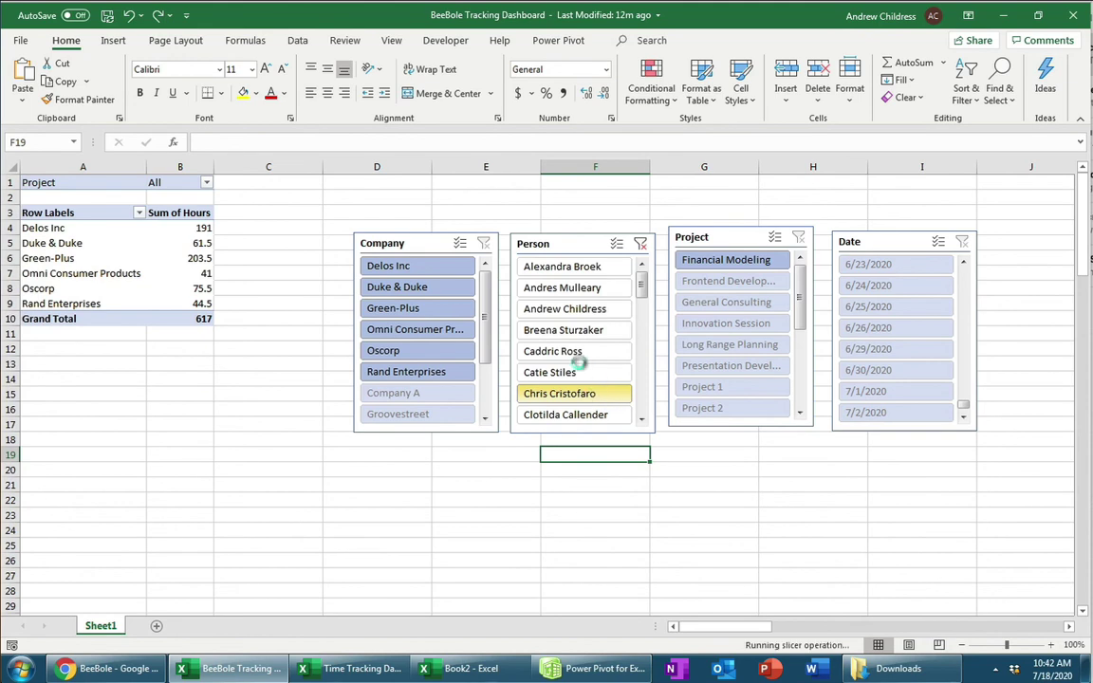
pyautogui.keyDown('ctrl'); pyautogui.click(598, 353); pyautogui.keyUp('ctrl')
pyautogui.keyDown('ctrl'); pyautogui.click(567, 329); pyautogui.keyUp('ctrl')
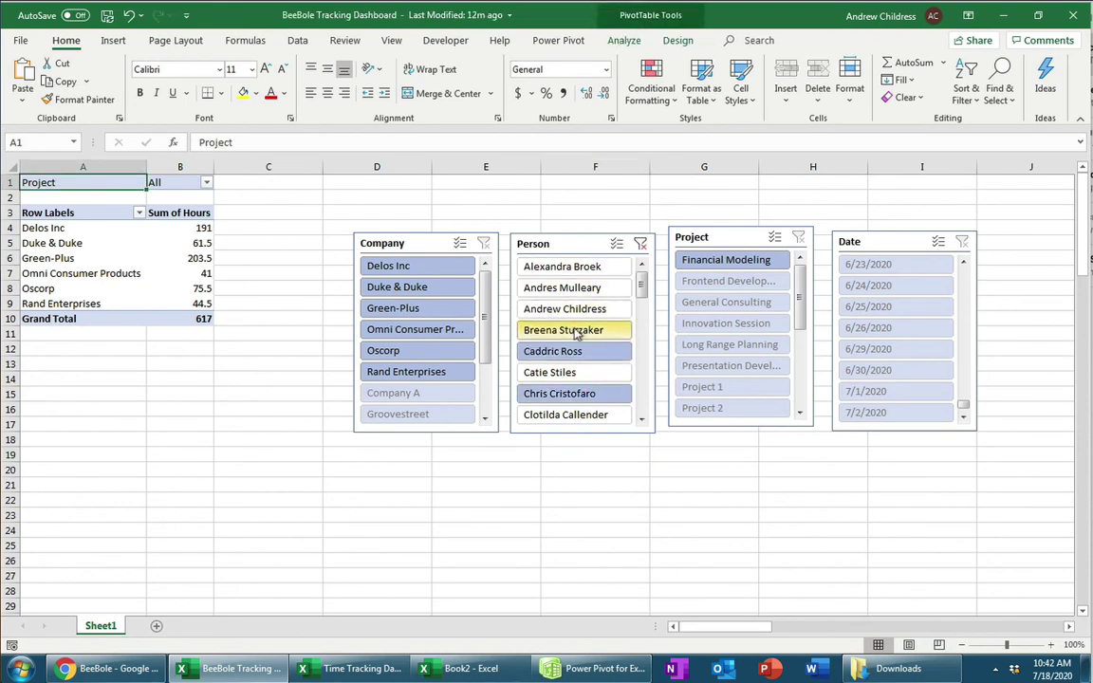
pyautogui.keyDown('ctrl'); pyautogui.click(571, 310); pyautogui.keyUp('ctrl')
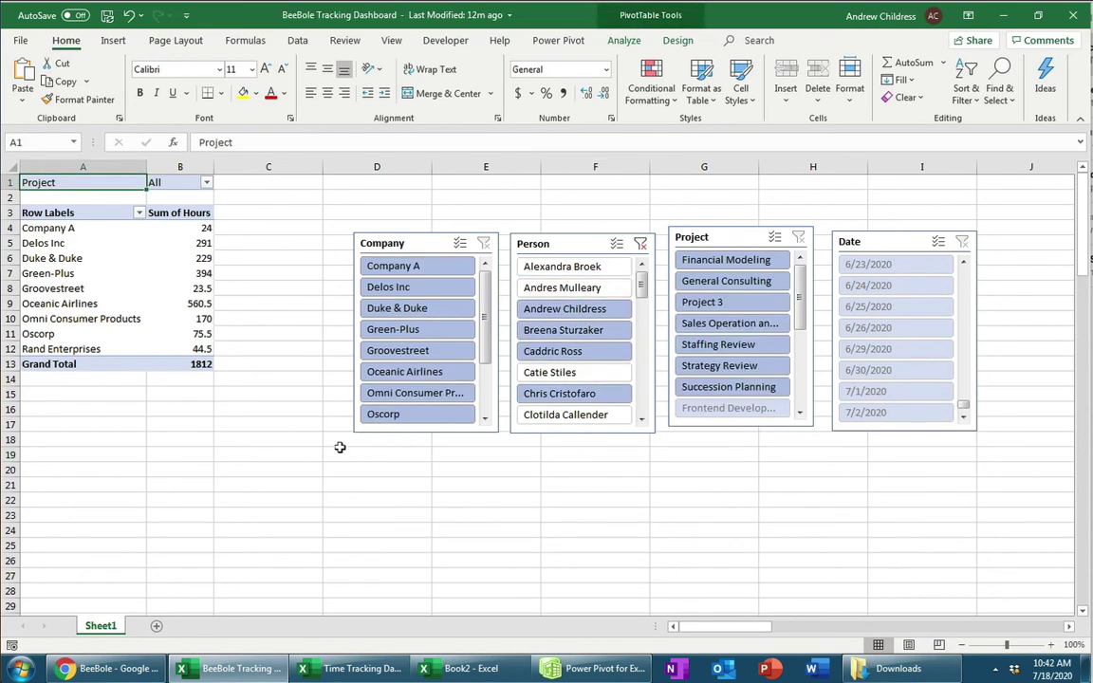
pyautogui.click(198, 347)
pyautogui.moveTo(199, 347)
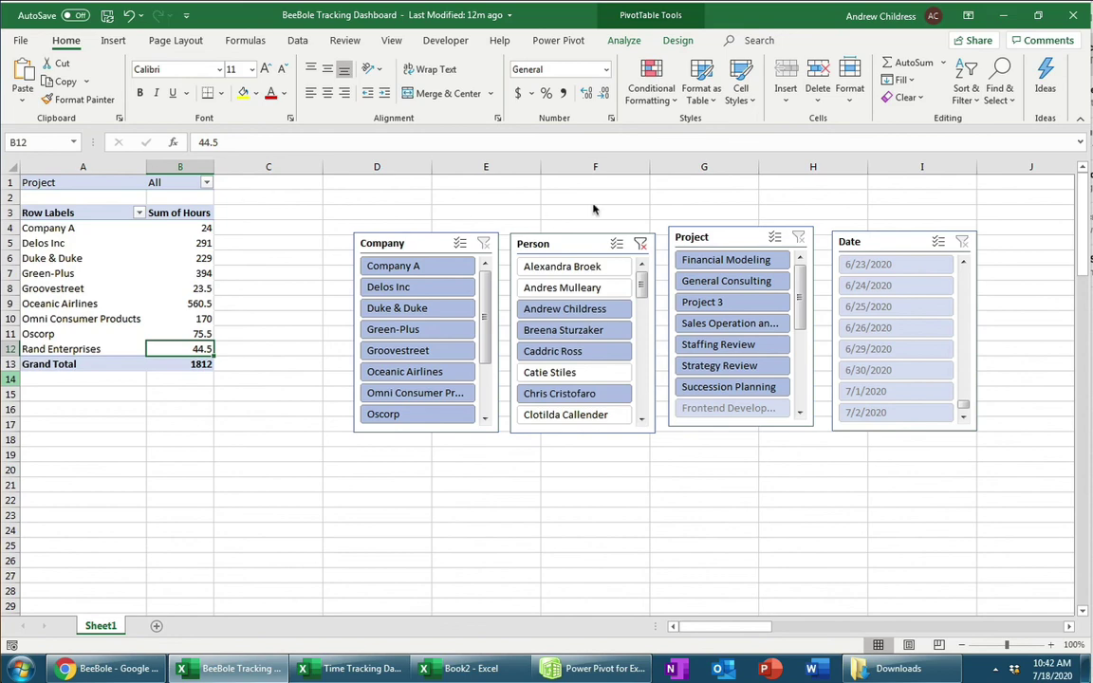
pyautogui.click(641, 244)
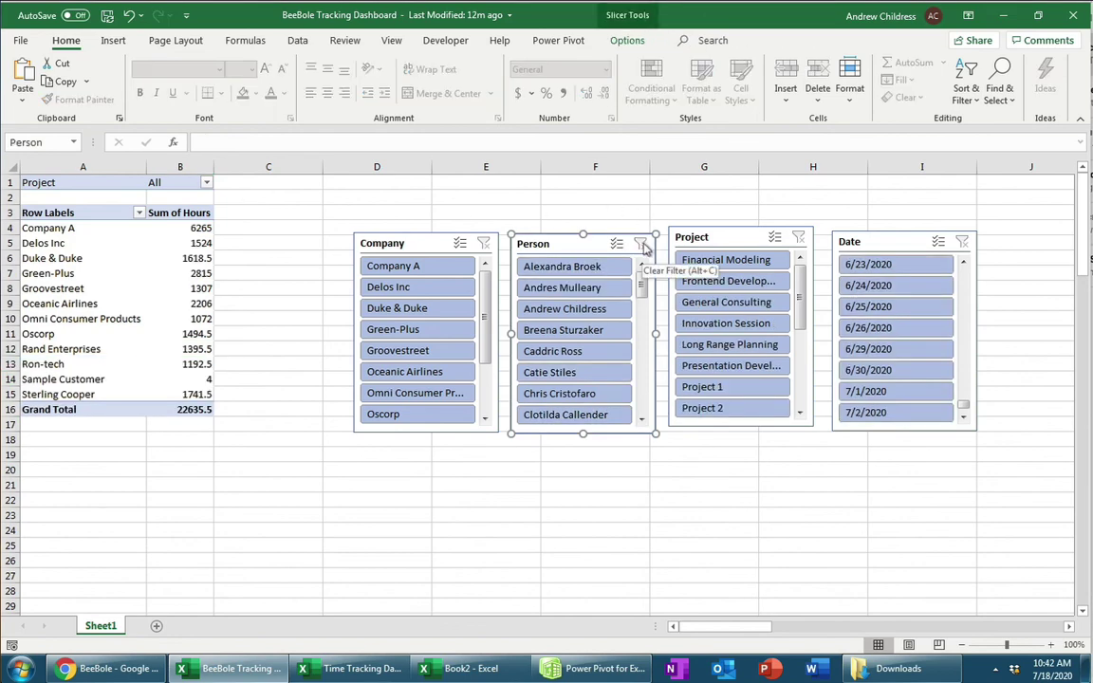
pyautogui.click(380, 306)
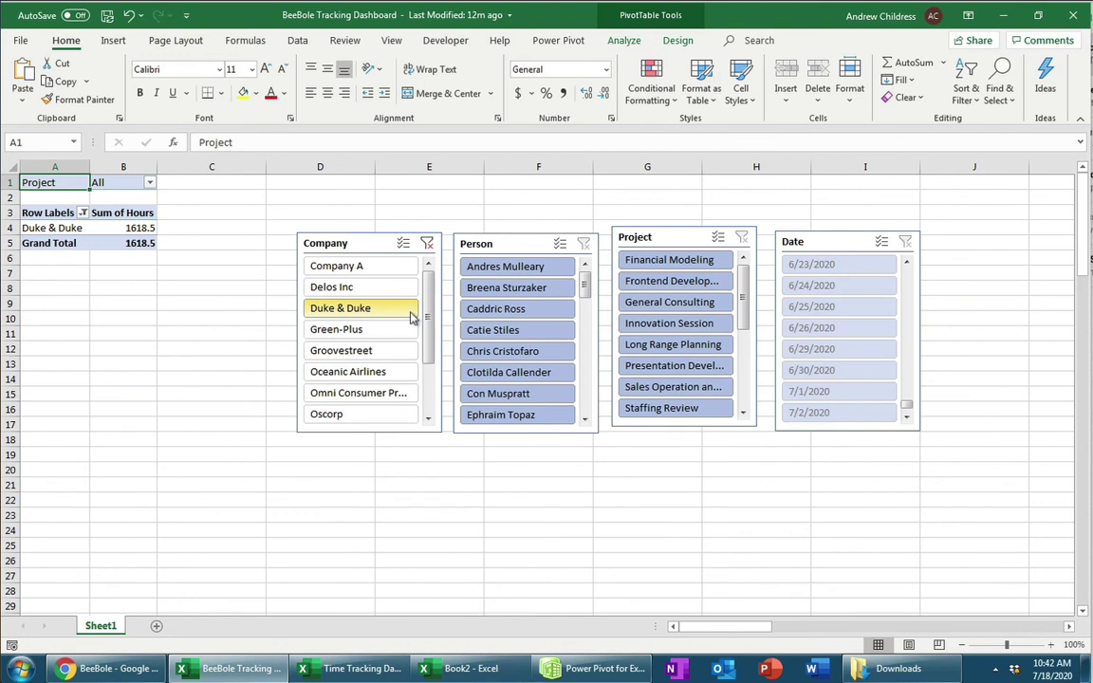
pyautogui.hotkey('ctrl', 'z')
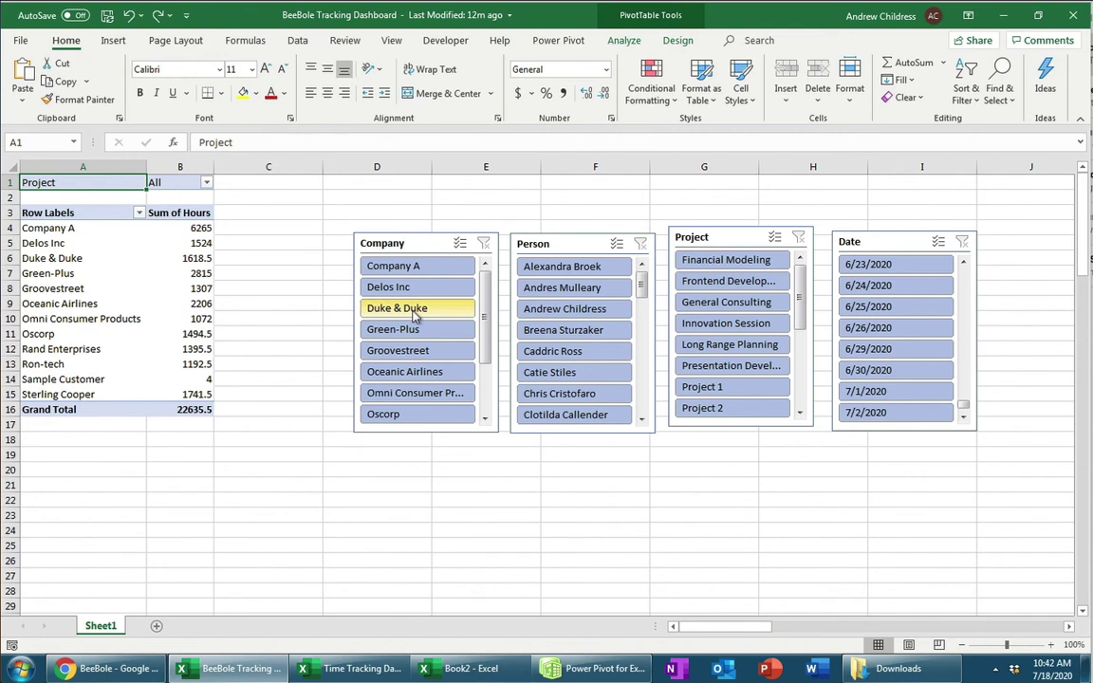
# Move the Company slicer under the Person slicer and add Person beneath Company in Rows.
pyautogui.click(180, 302)
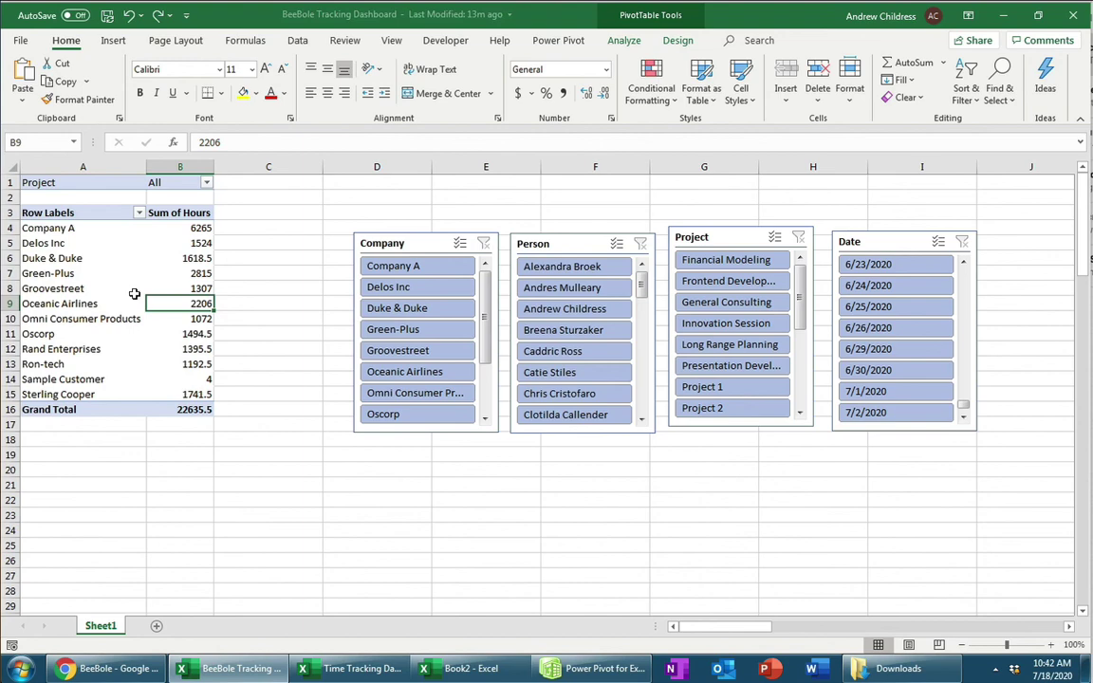
pyautogui.click(134, 291)
pyautogui.click(625, 40)
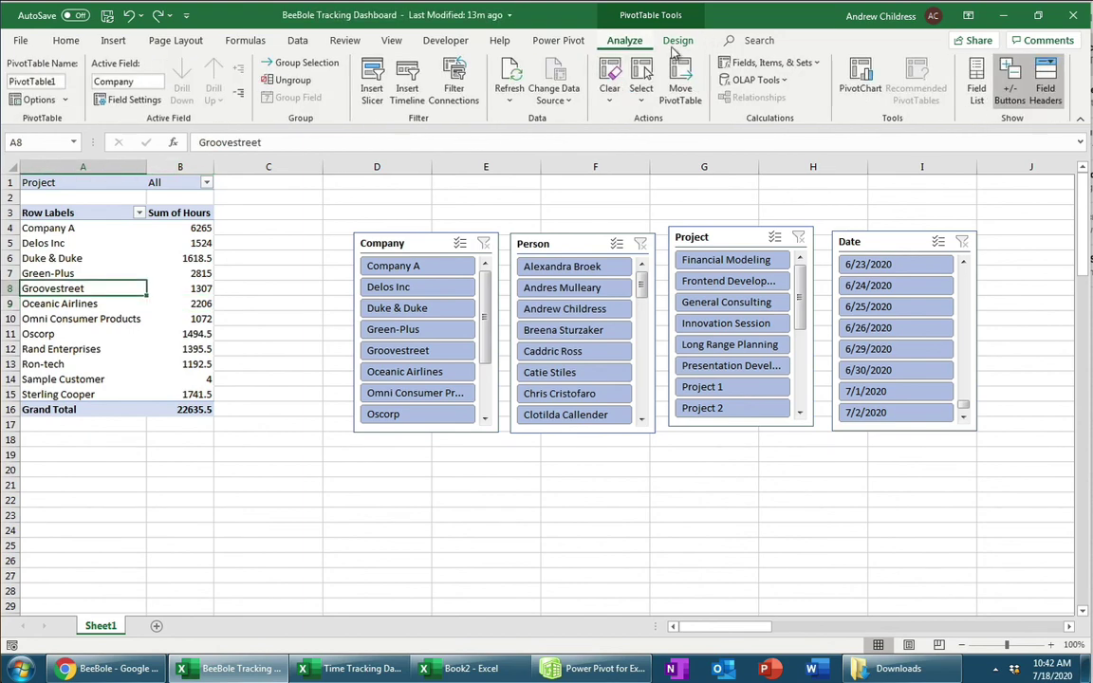
pyautogui.click(977, 81)
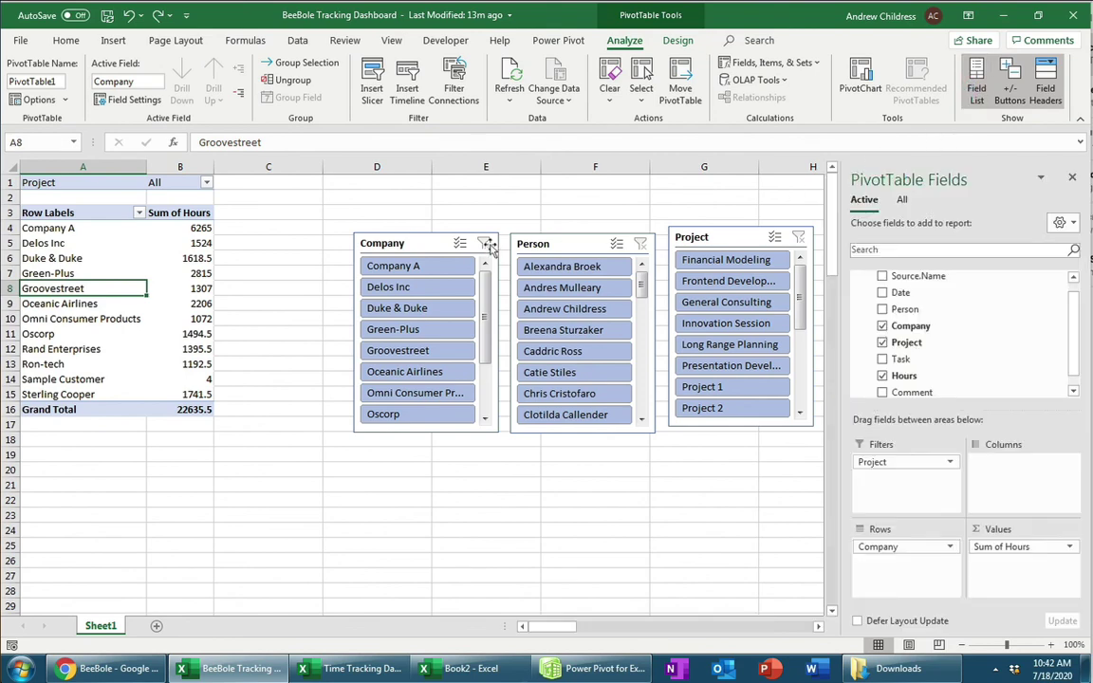
pyautogui.moveTo(437, 237); pyautogui.dragTo(595, 443)
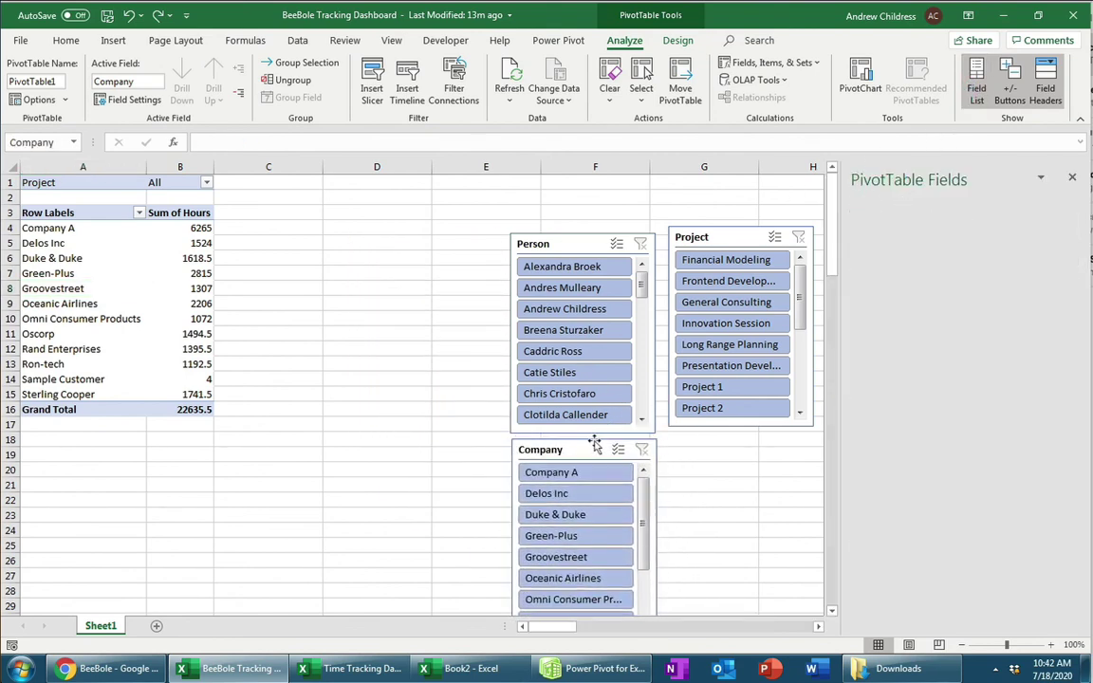
pyautogui.click(142, 298)
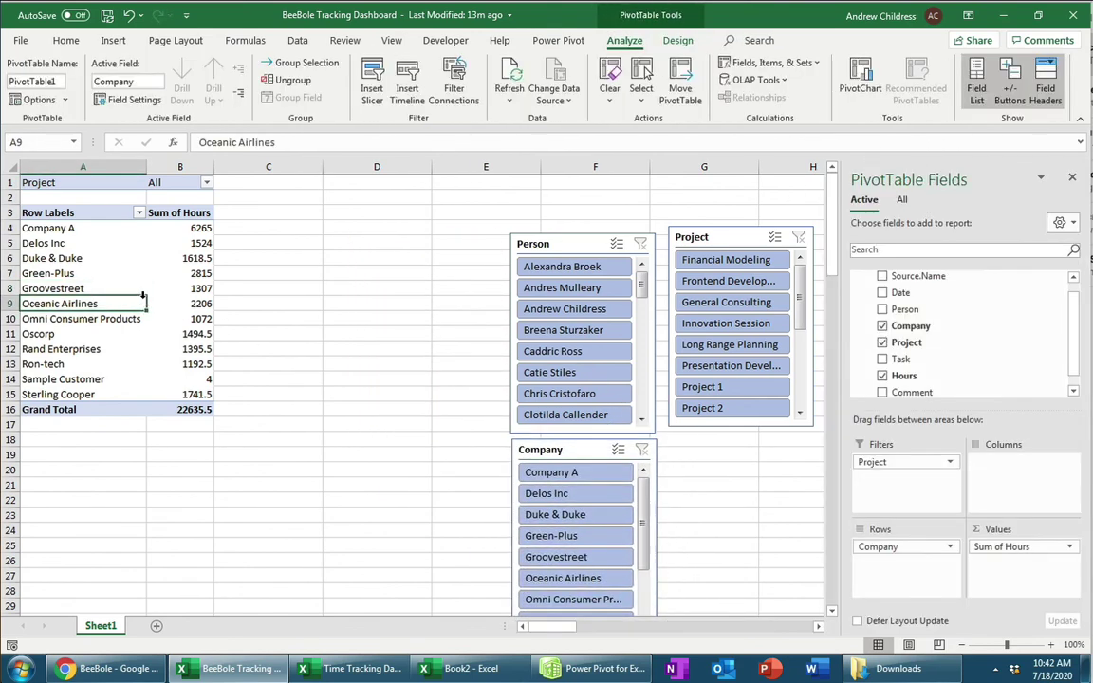
pyautogui.moveTo(904, 308); pyautogui.dragTo(926, 564)
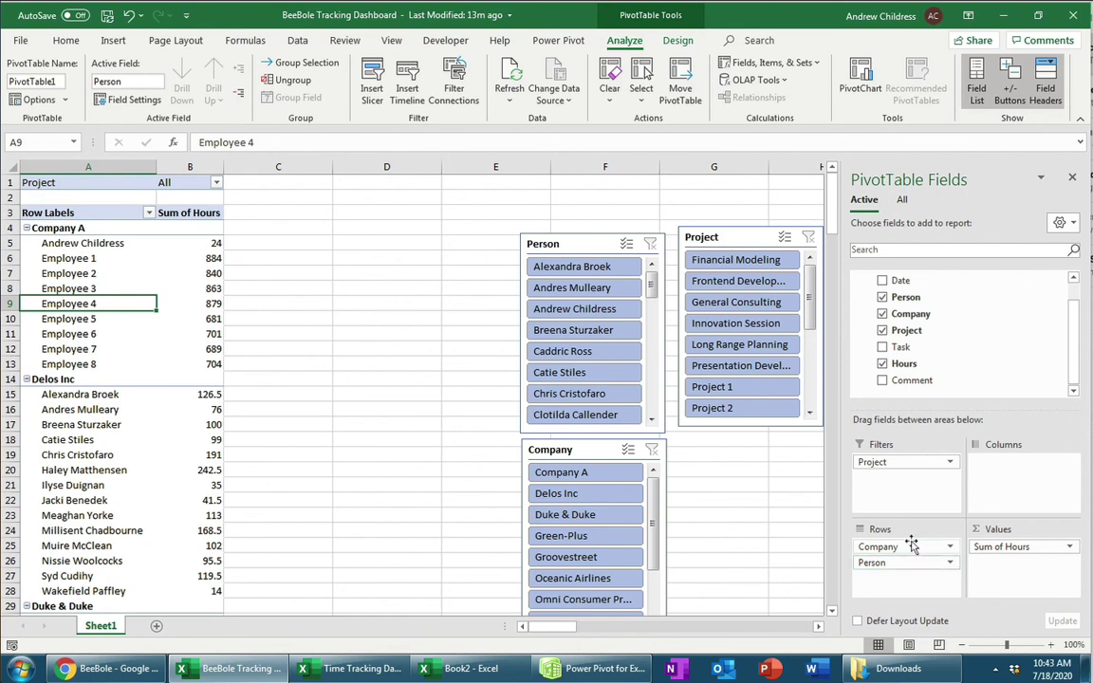
# Open the Desktop's Time Tracking Data folder in Explorer, then put the window away.
pyautogui.click(917, 670)
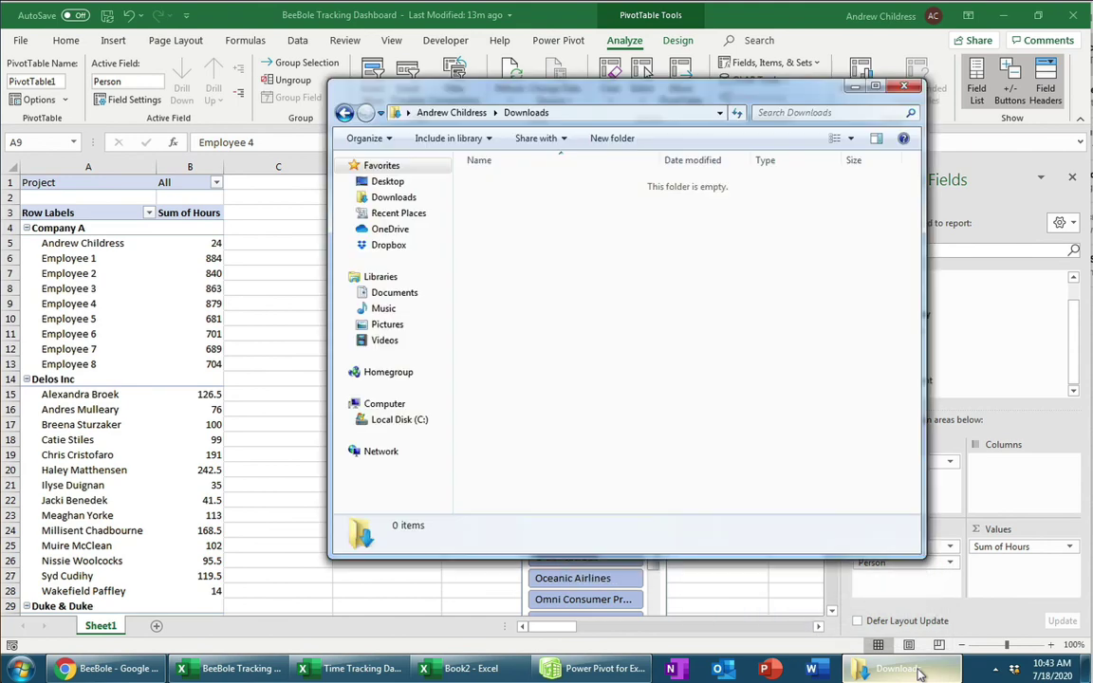
pyautogui.click(383, 182)
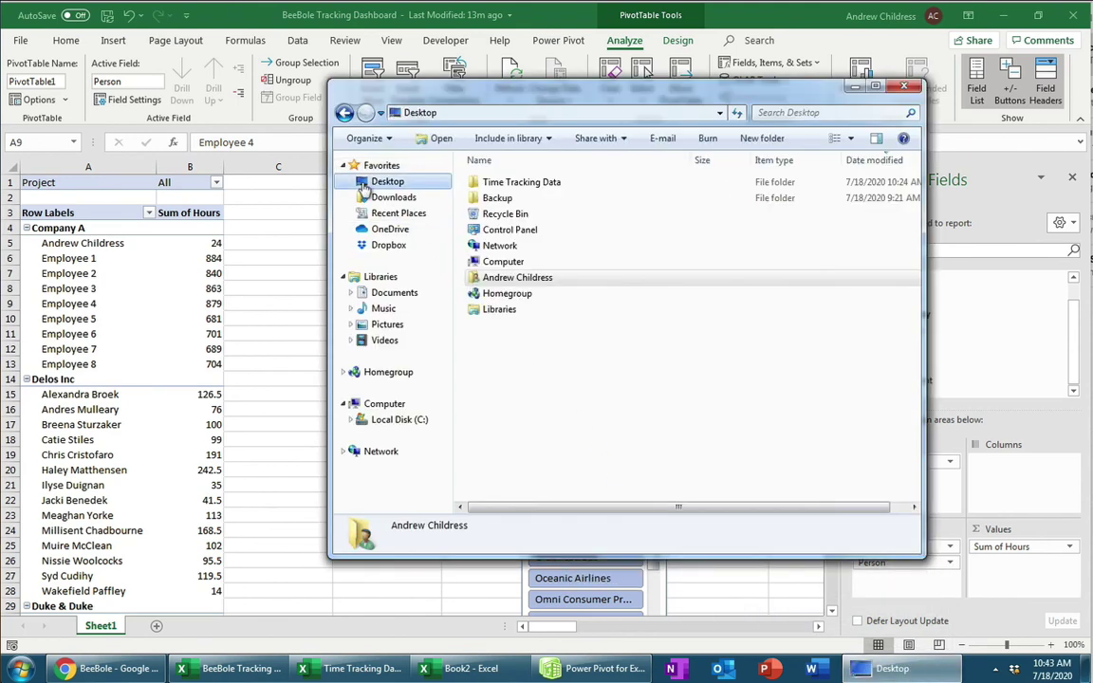
pyautogui.doubleClick(520, 182)
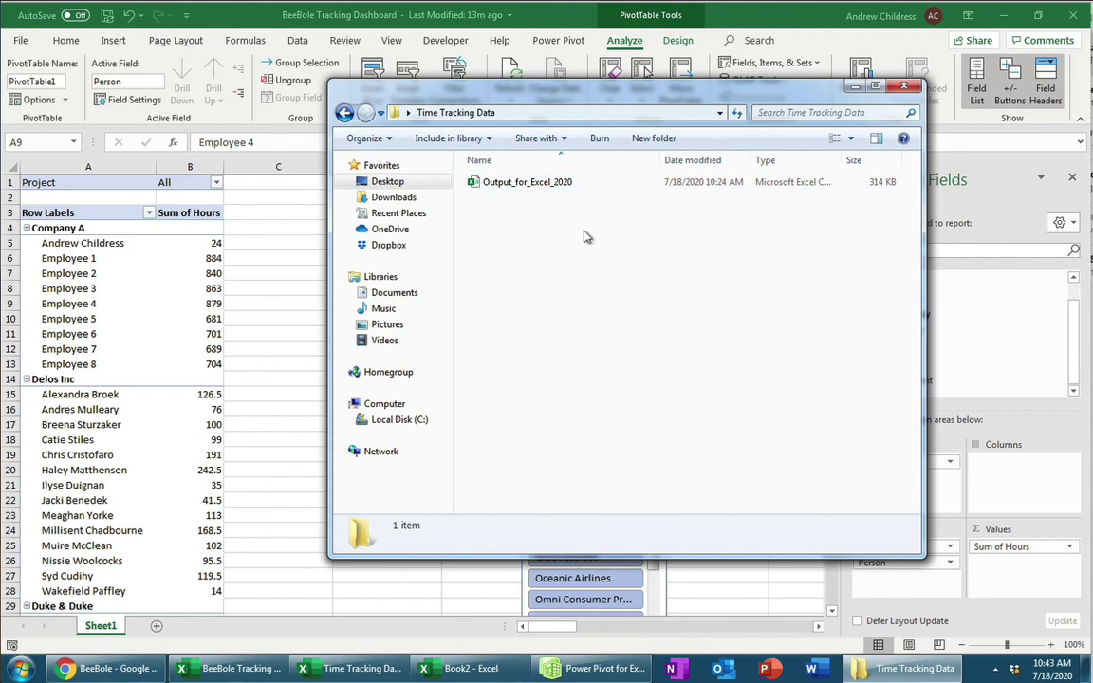
pyautogui.press('Escape')
# Switch the ribbon to the Data tab.
pyautogui.click(295, 43)
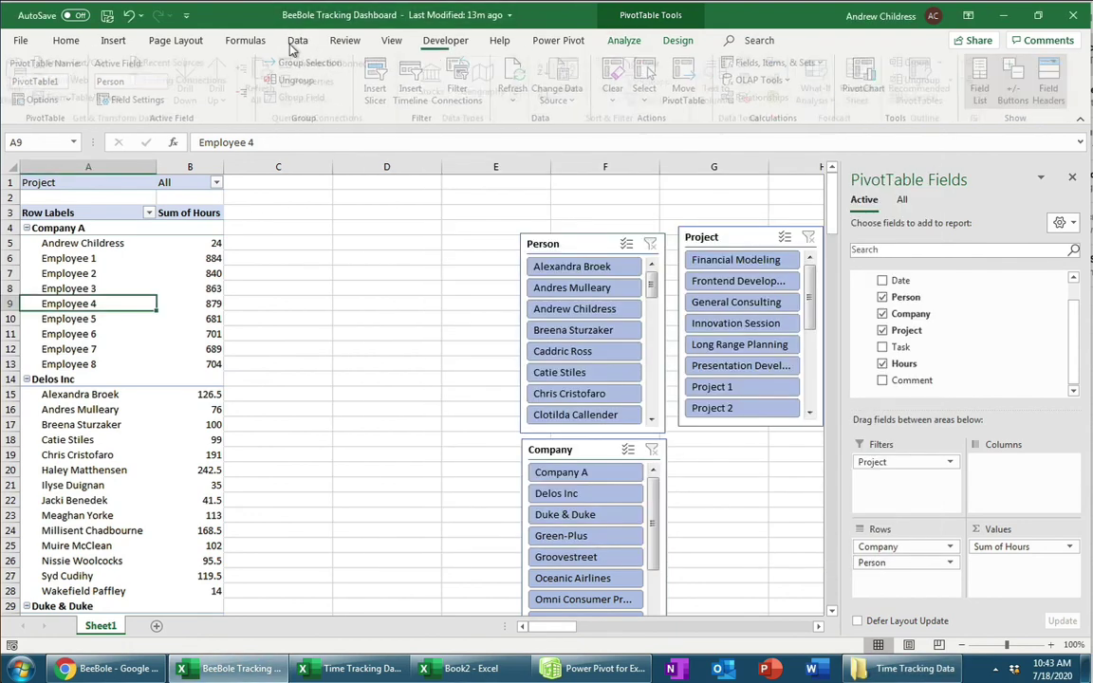